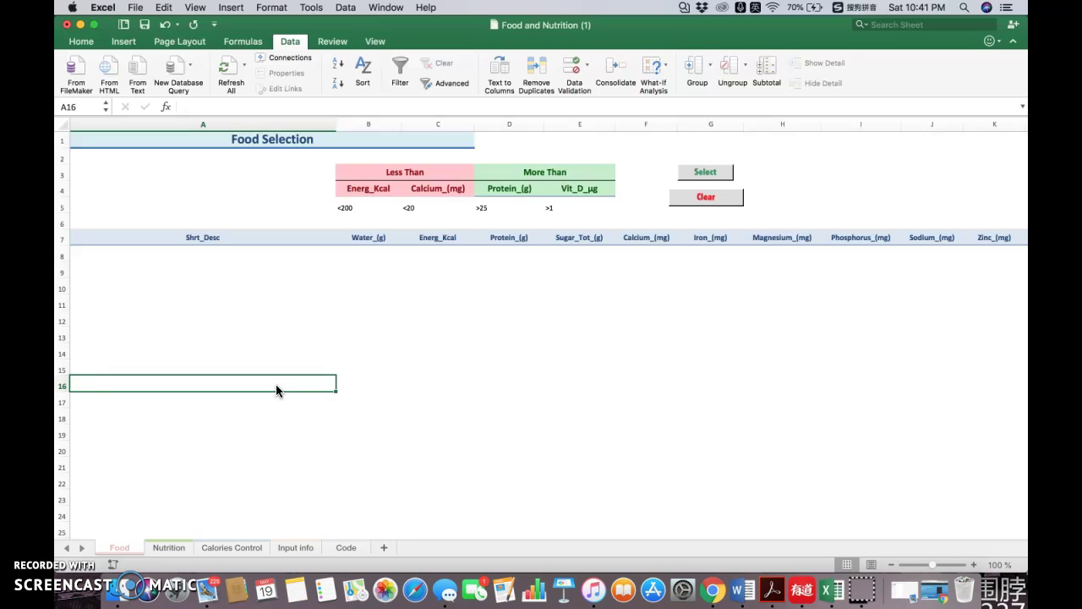
Review the nutrient columns on the Nutrition sheet, from Water_(g) through Calcium_(mg)
left_click(170, 547)
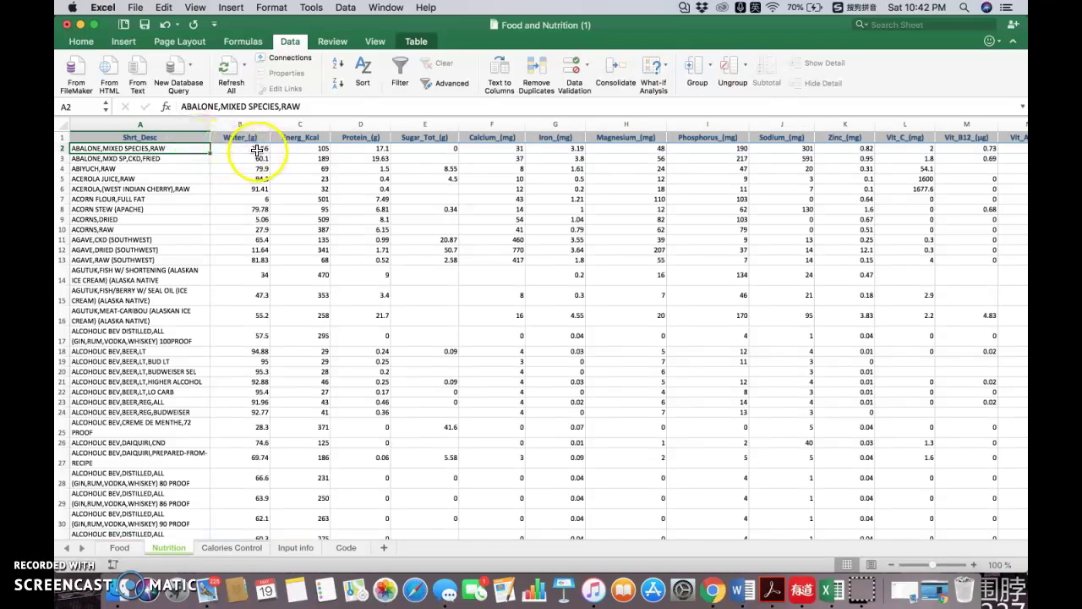
scroll(525, 175, "right", 2)
scroll(525, 175, "left", 2)
left_click(245, 139)
left_click(301, 137)
left_click(368, 137)
left_click(430, 139)
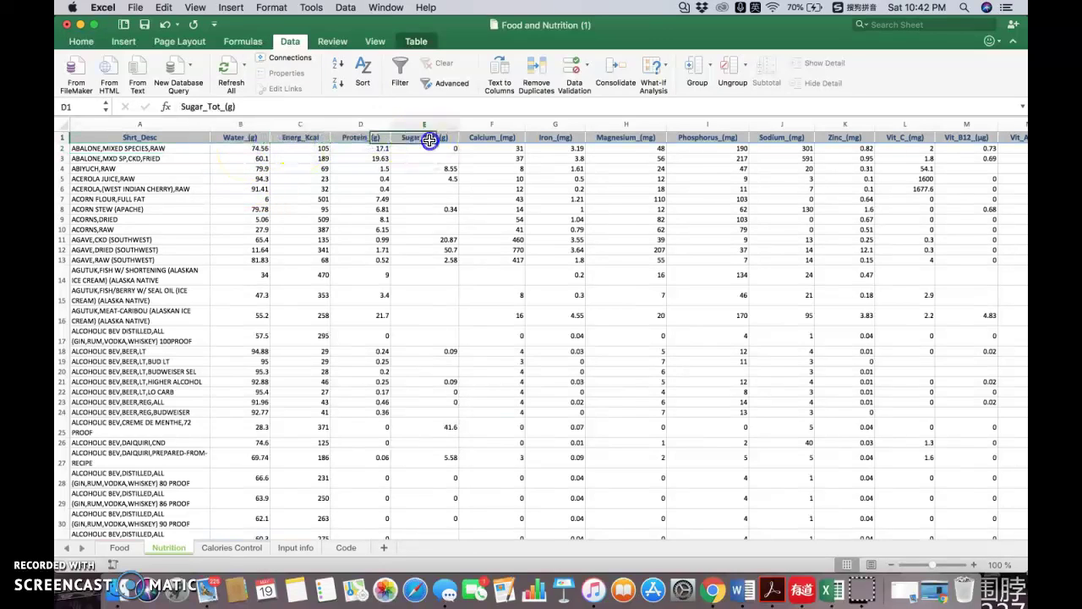
left_click(491, 137)
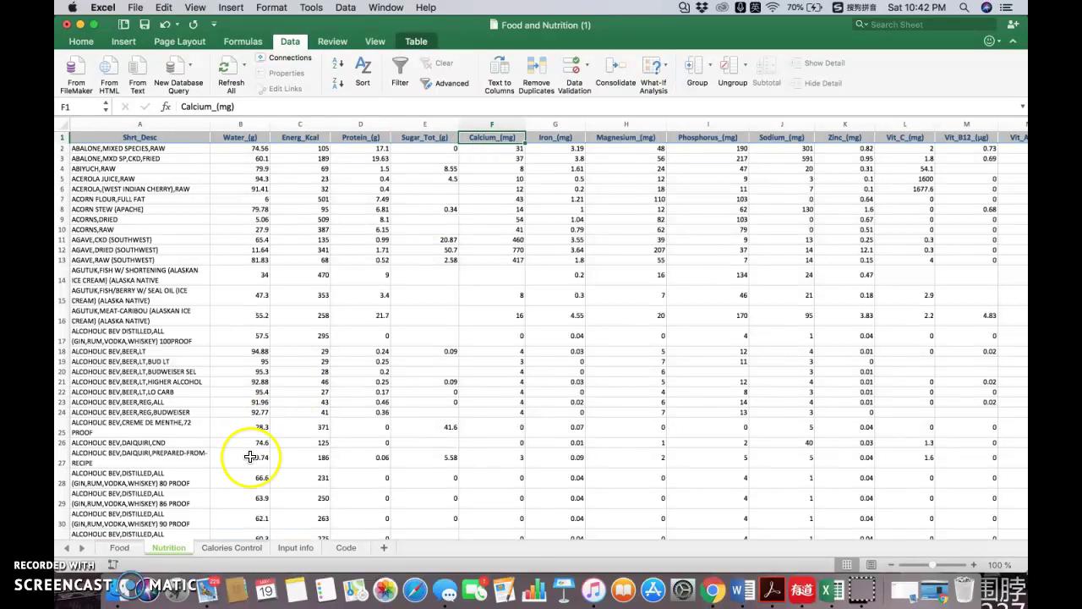
Return to the Food sheet and examine the Less Than and More Than criteria blocks
left_click(123, 550)
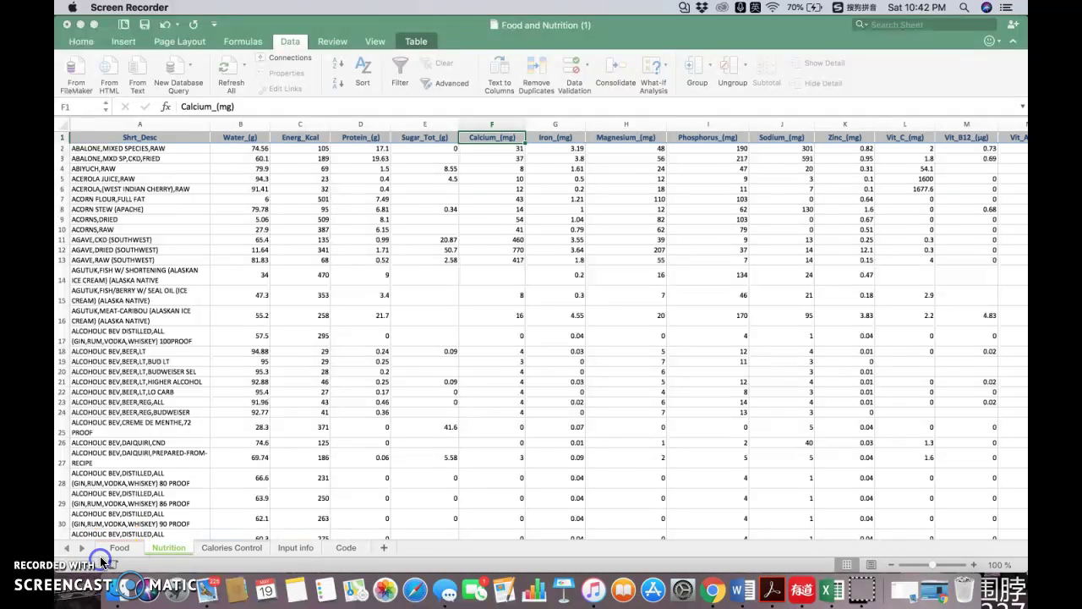
left_click(128, 542)
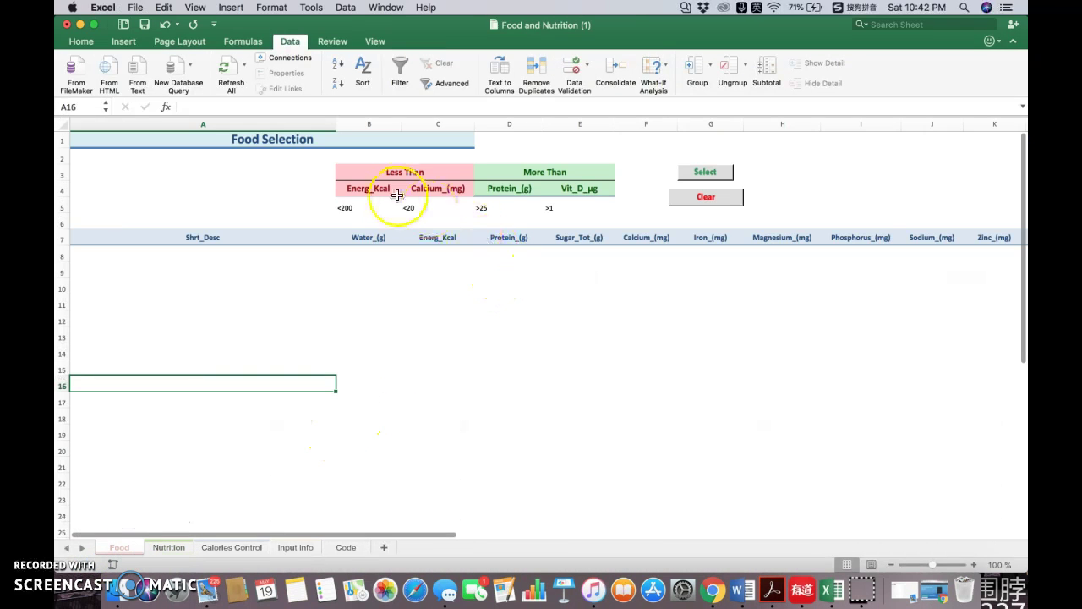
left_click_drag(345, 172, 544, 210)
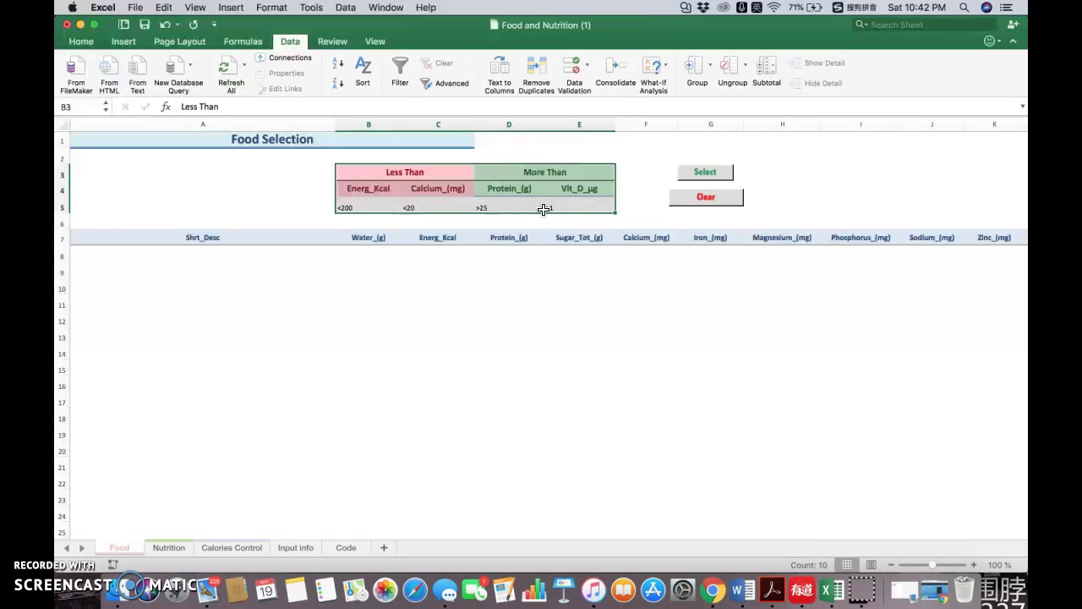
left_click(455, 207)
left_click_drag(382, 174, 455, 194)
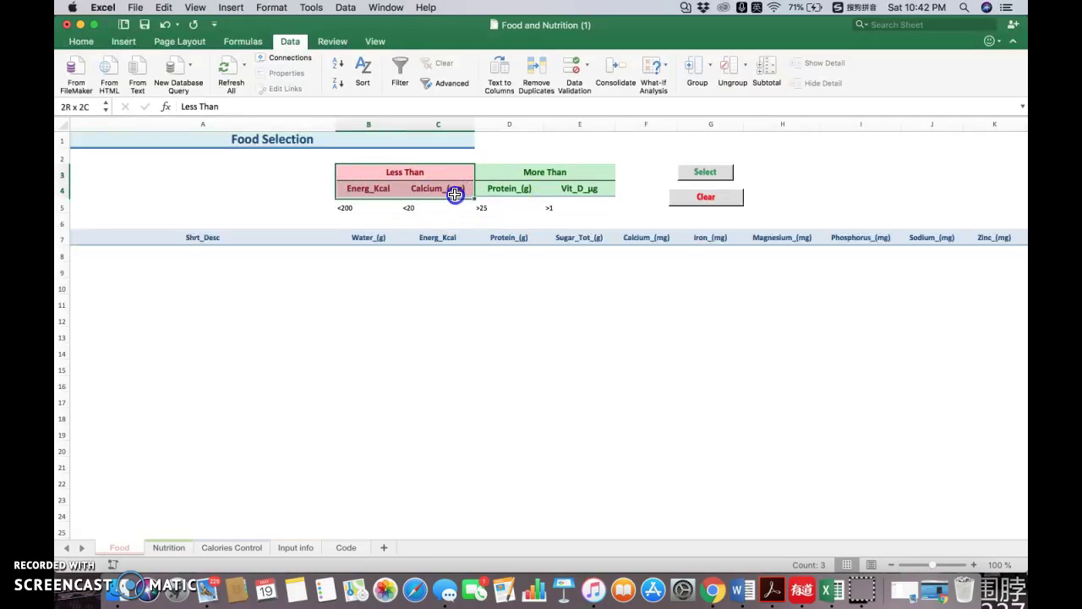
Set the second Less Than nutrient in the criteria table to Sugar_Tot_(g)
left_click(382, 190)
left_click(405, 191)
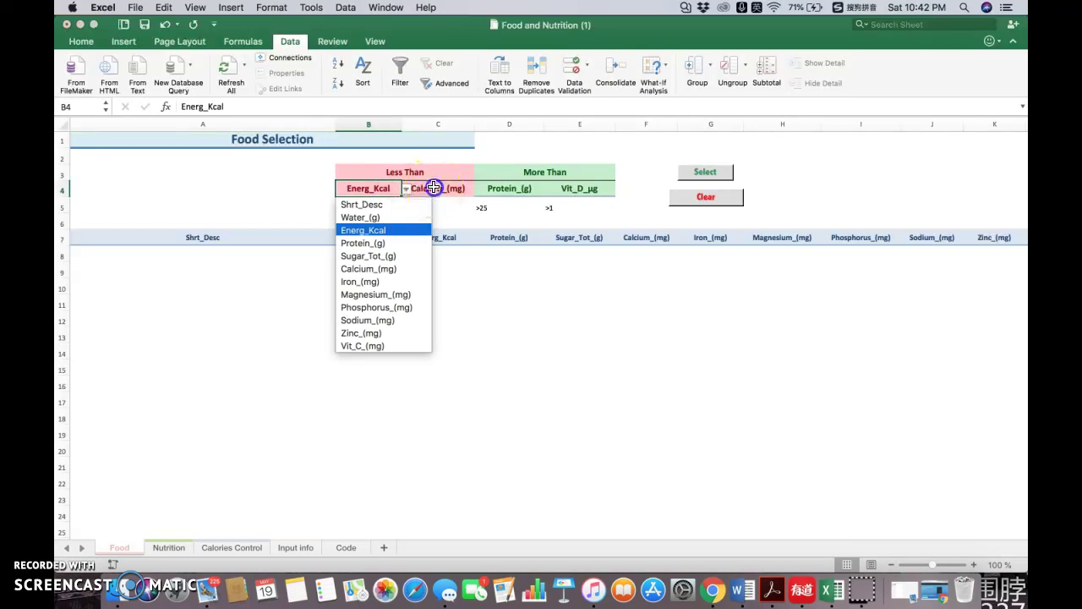
left_click(429, 190)
left_click(476, 187)
left_click(459, 189)
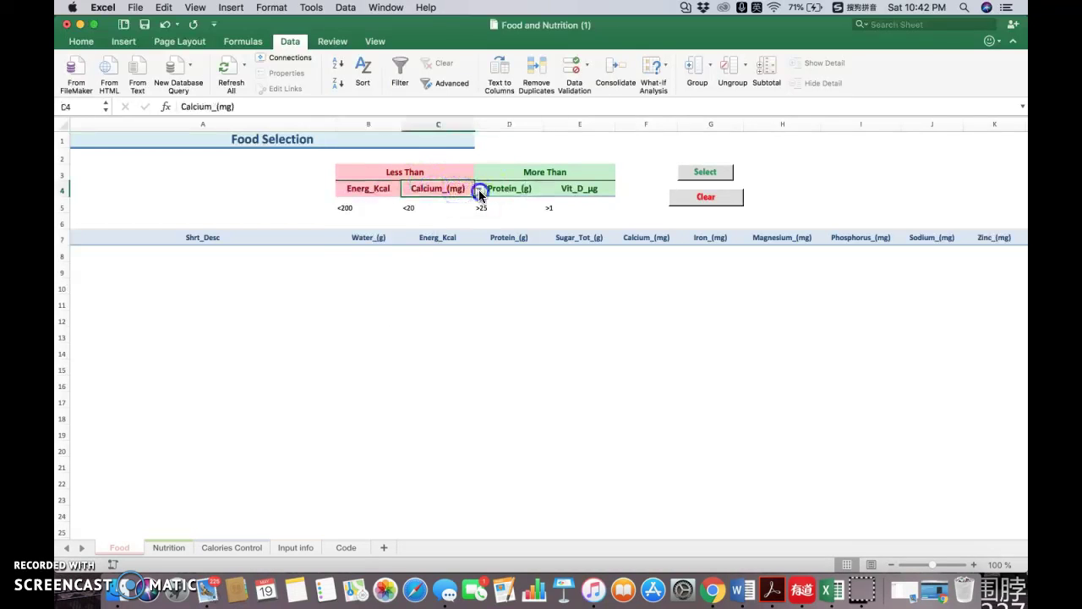
left_click(478, 188)
left_click(432, 255)
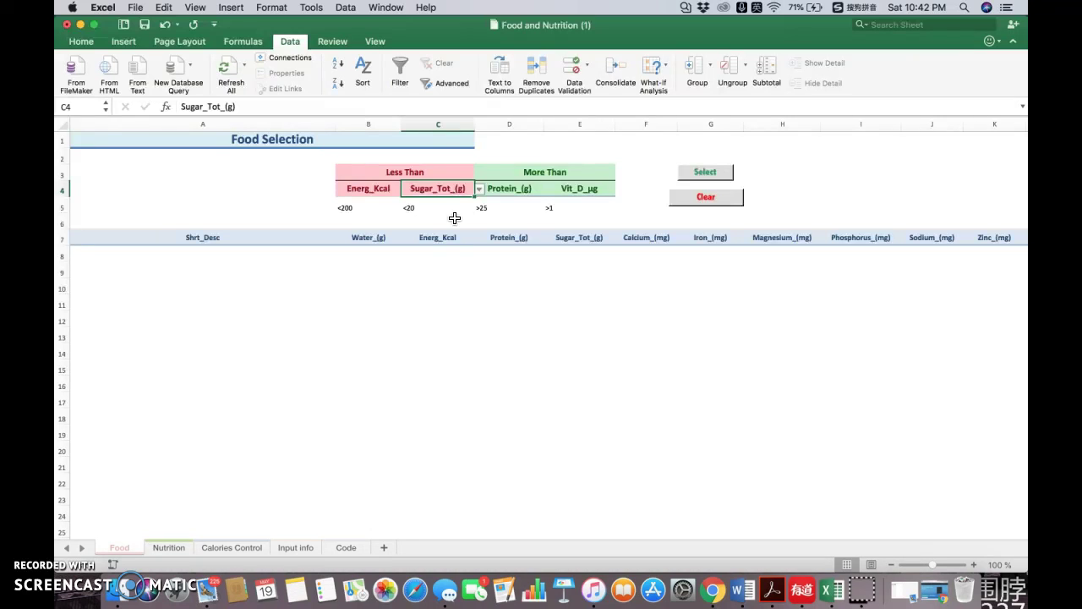
Browse the nutrient choices for the first More Than criterion and choose Protein_(g)
left_click(545, 171)
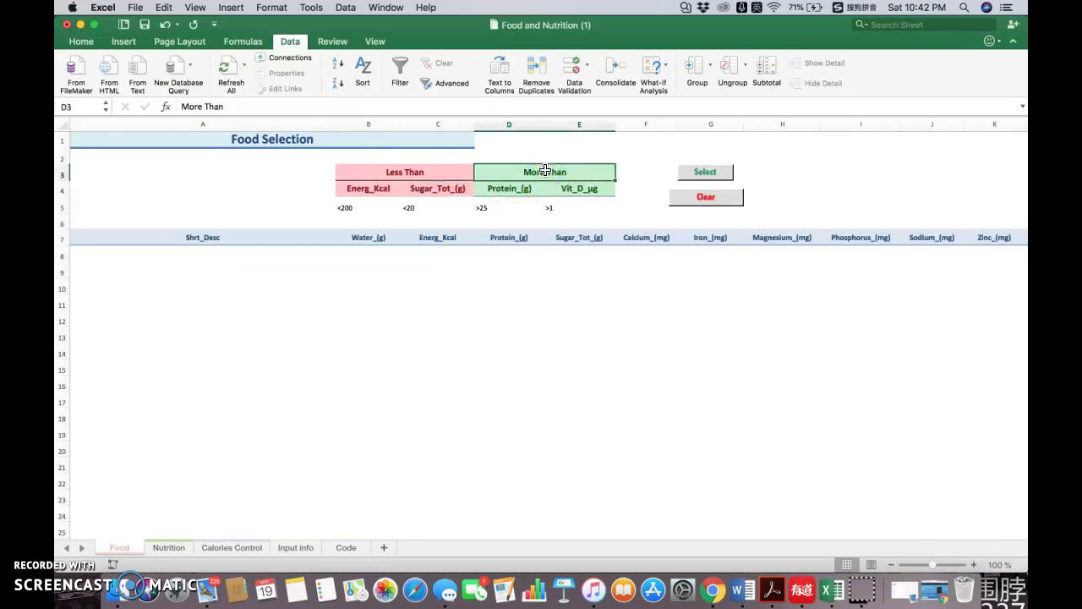
left_click(517, 188)
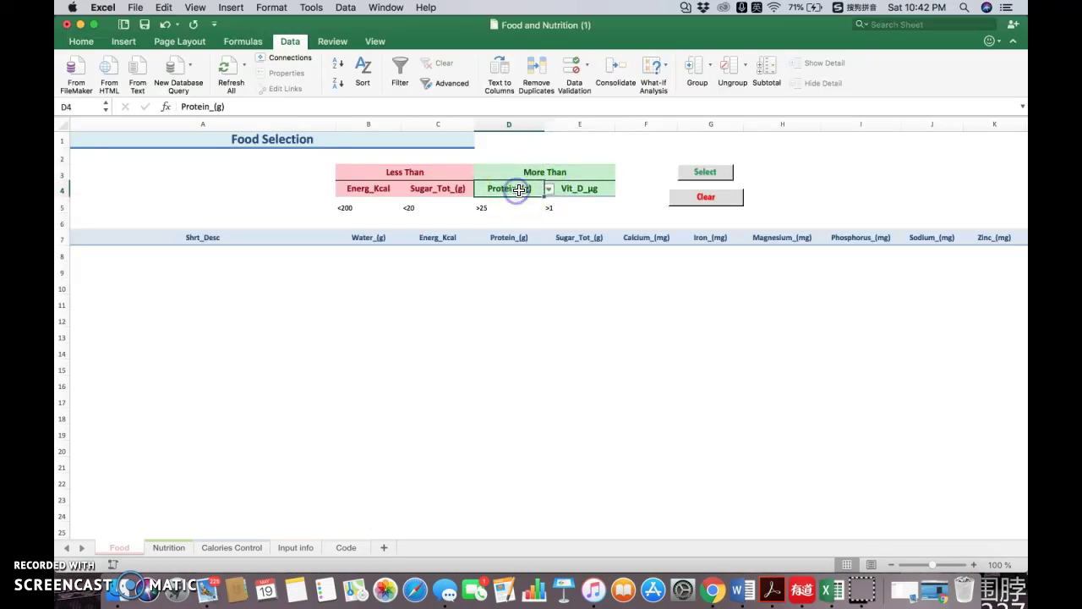
left_click(548, 189)
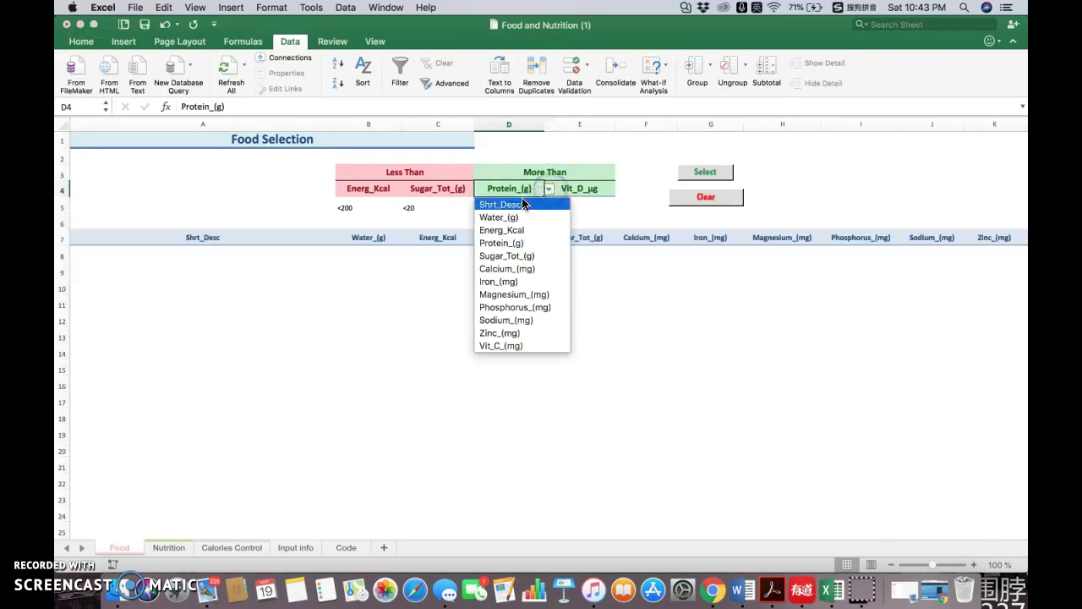
scroll(501, 320, "down", 2)
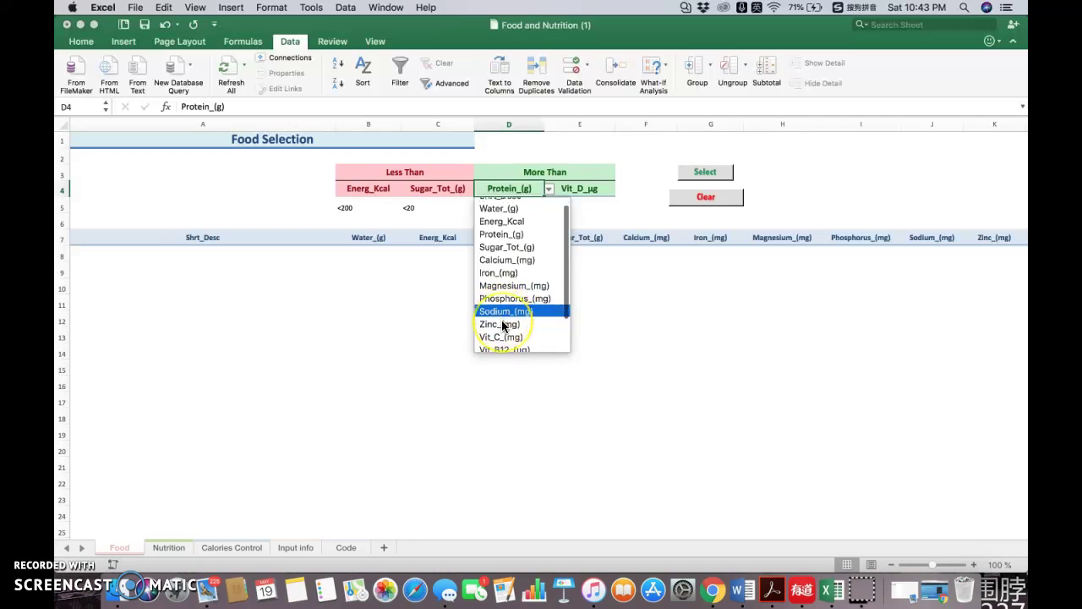
scroll(501, 320, "up", 3)
left_click(518, 242)
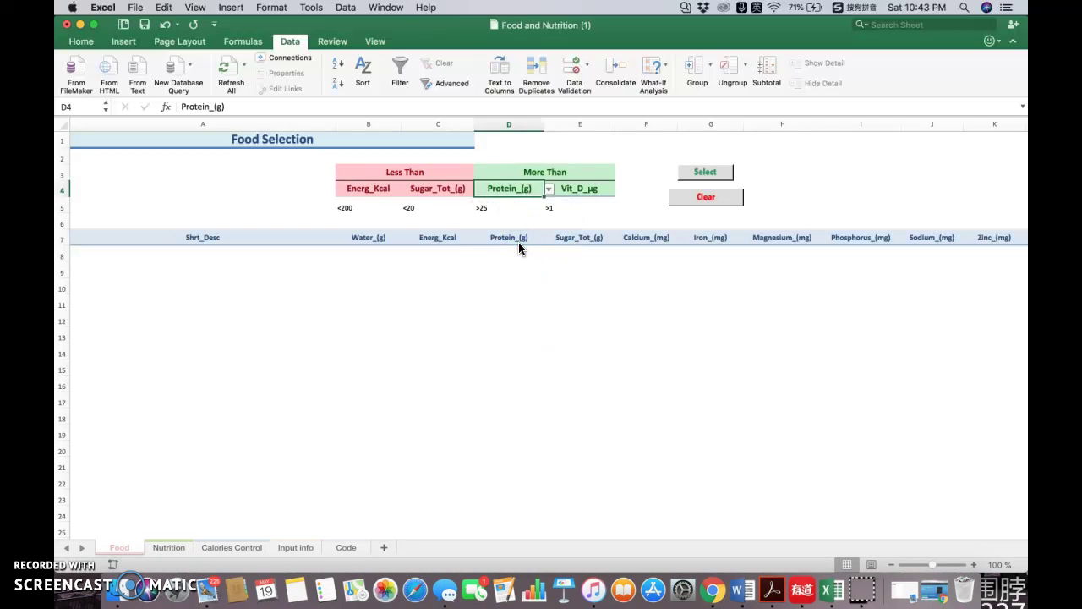
left_click(554, 189)
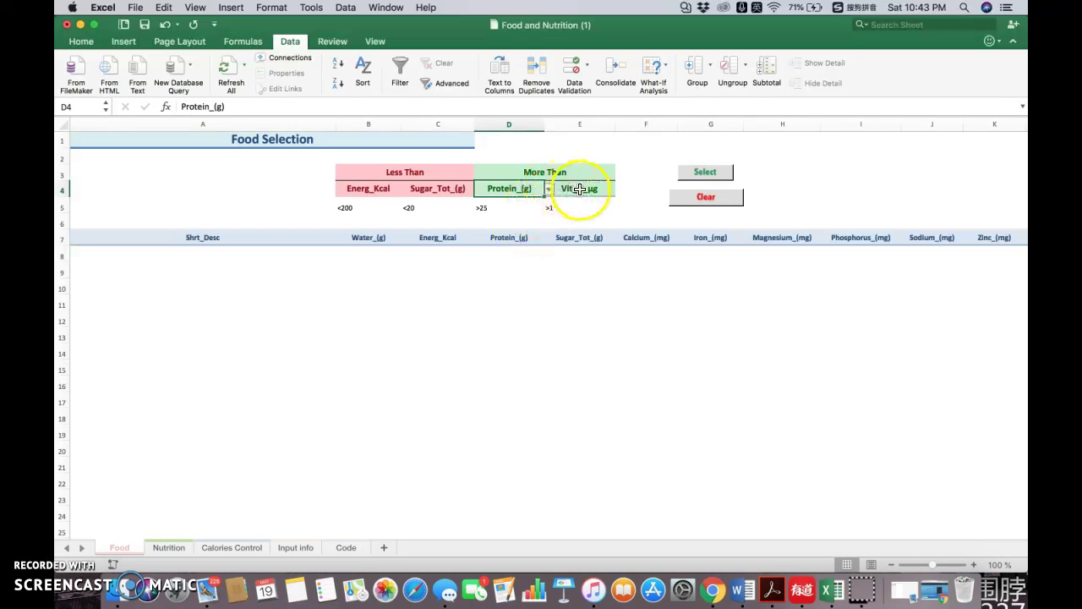
Check the Vit_D_µg criterion and the limits in row 5, and run the food selection
left_click(586, 190)
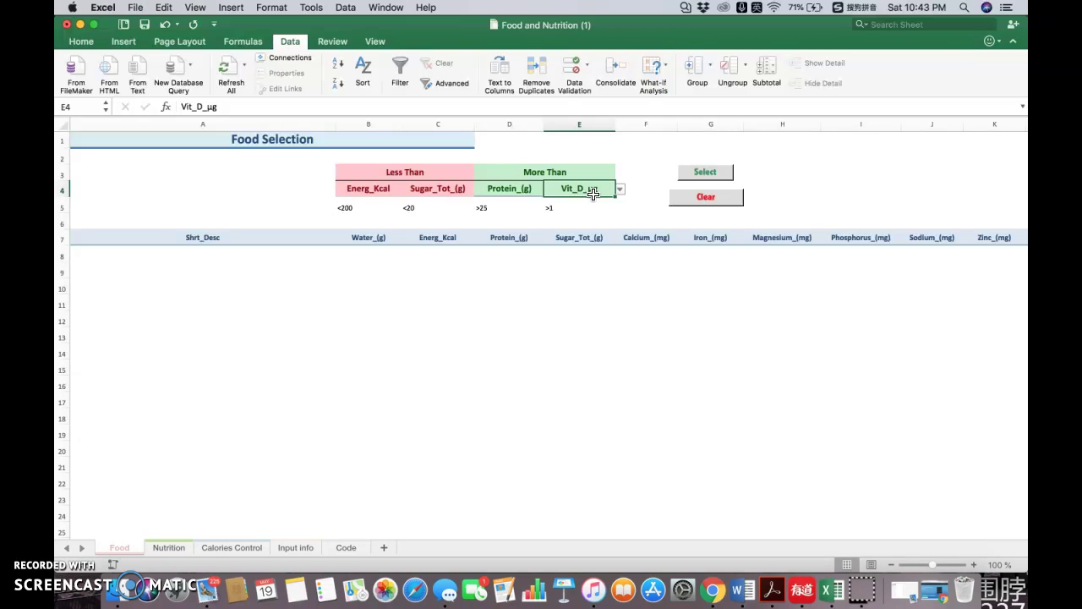
left_click(578, 211)
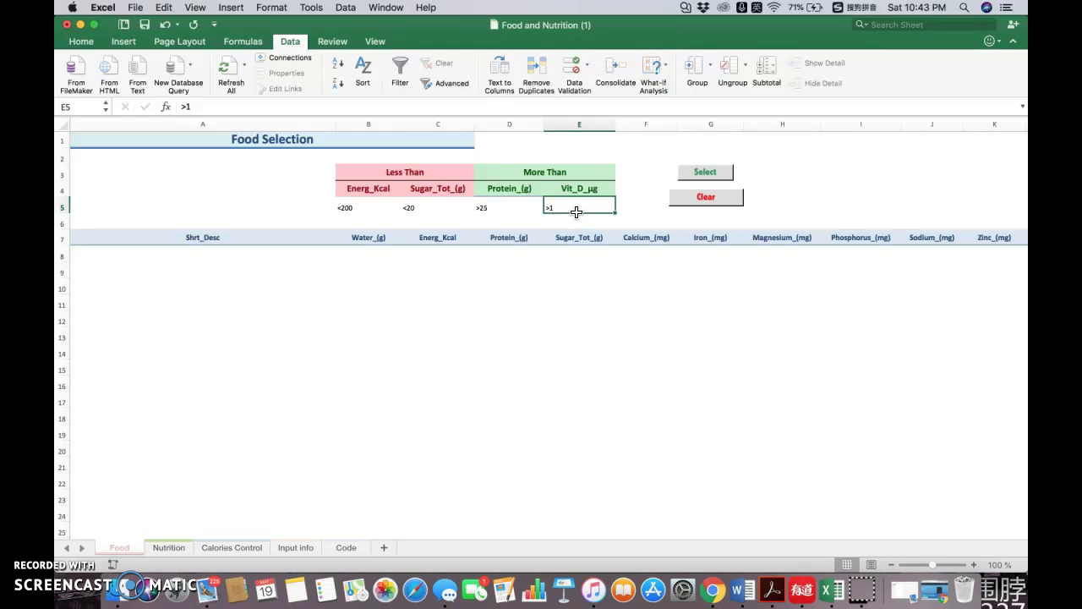
left_click(360, 209)
left_click_drag(361, 209, 583, 211)
left_click(704, 175)
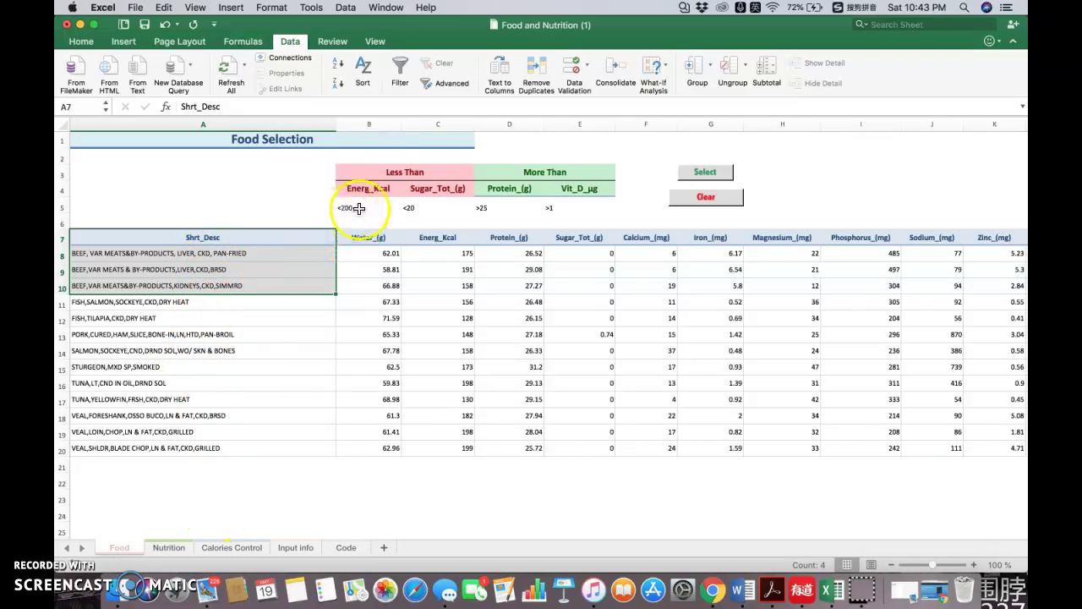
Look through the selected foods in the Shrt_Desc column, including the beef, salmon and tuna entries
left_click(218, 301)
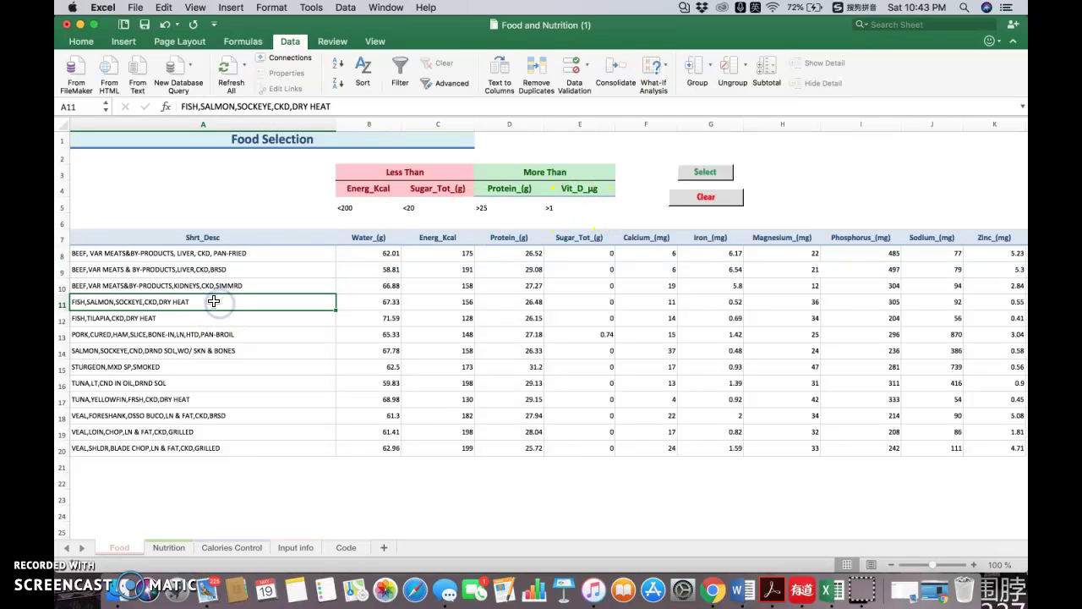
left_click(183, 270)
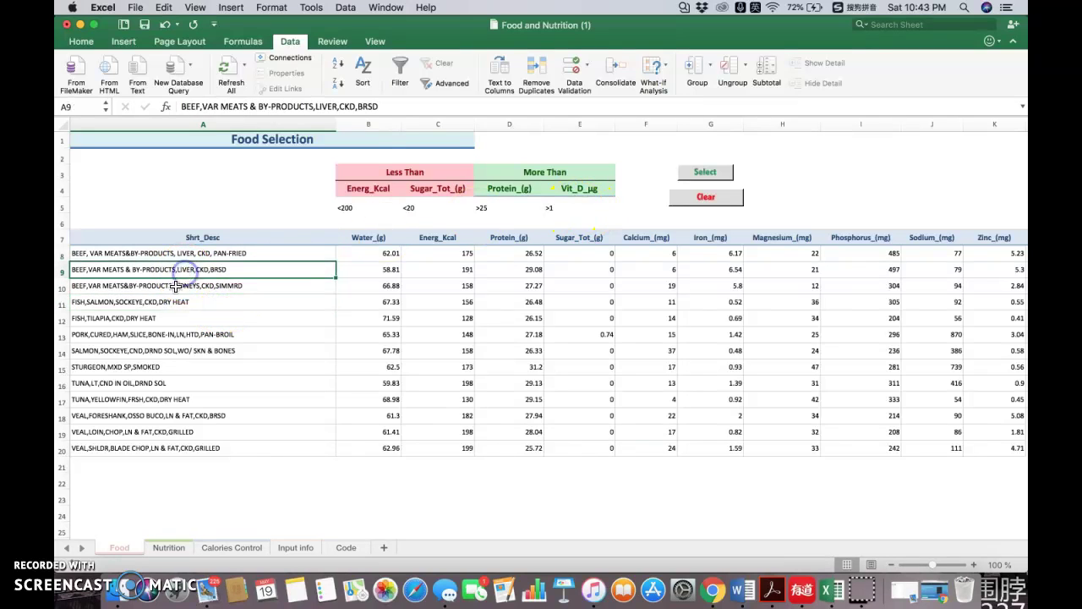
left_click(138, 354)
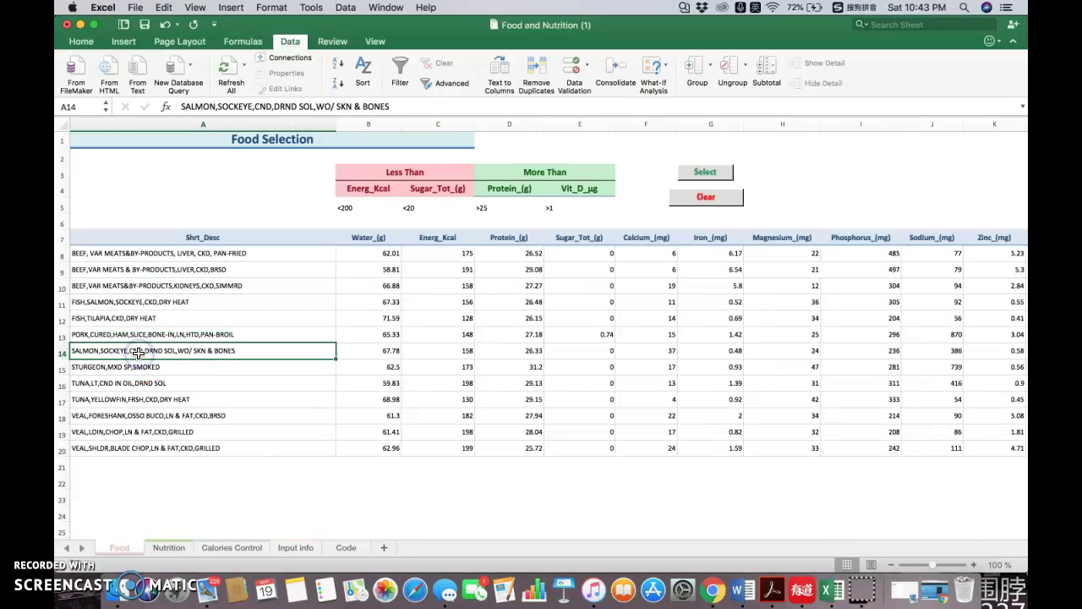
left_click(118, 385)
left_click(114, 399)
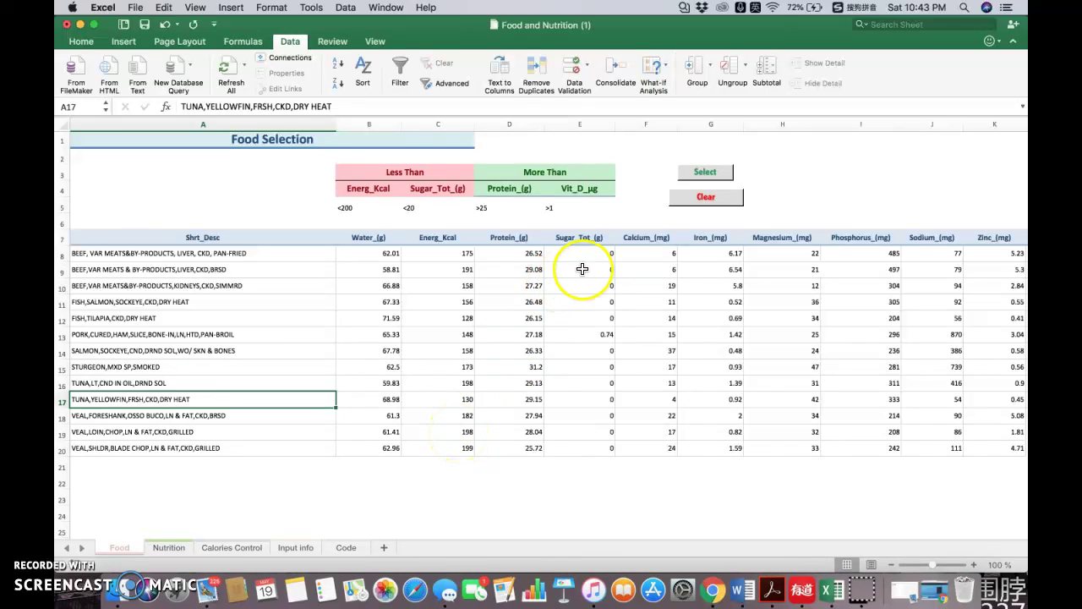
Check the sugar, protein and vitamin D values of the selected foods against the criteria
left_click_drag(592, 263, 594, 448)
scroll(679, 379, "right", 2)
scroll(679, 380, "right", 1)
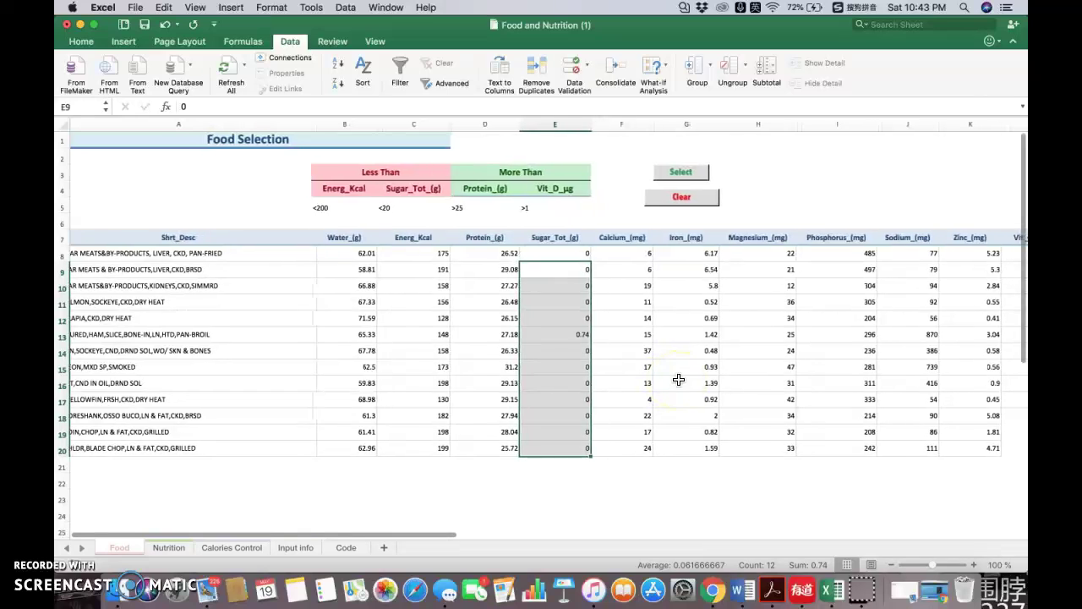
left_click_drag(482, 269, 502, 448)
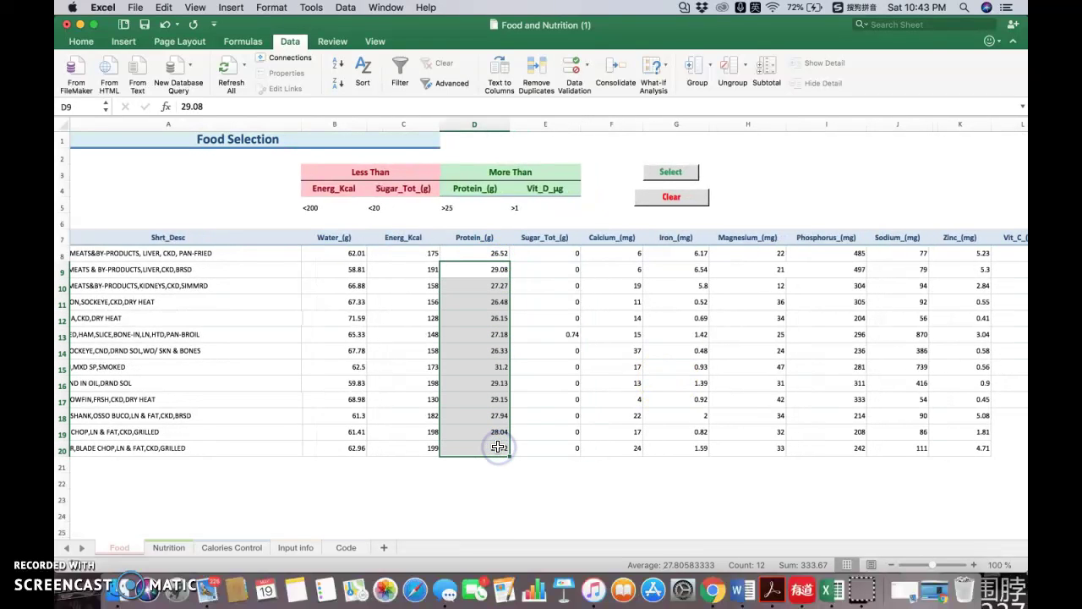
scroll(618, 376, "right", 10)
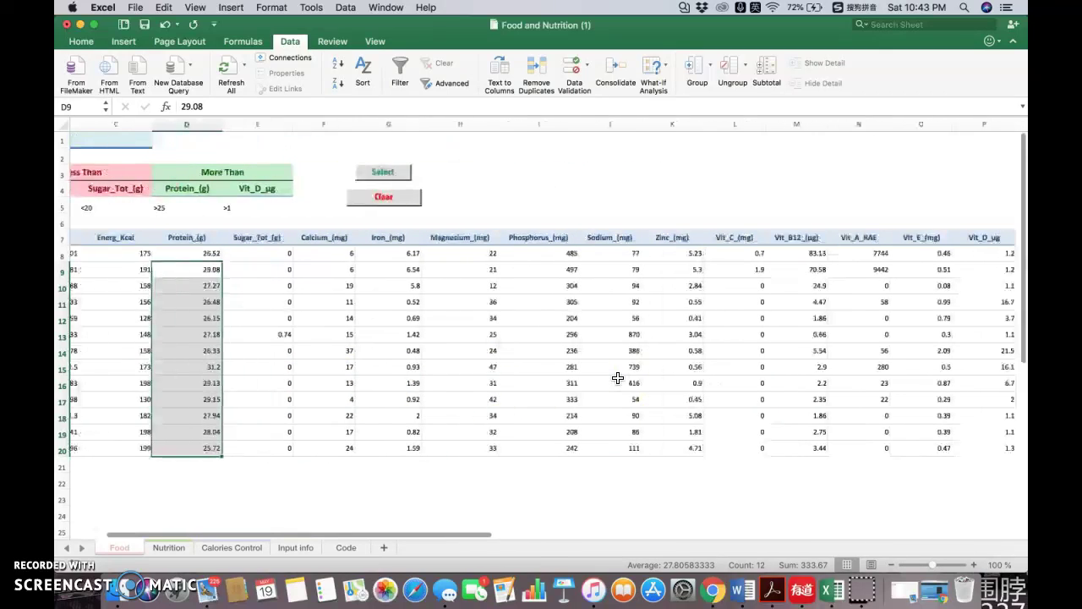
left_click_drag(967, 254, 975, 440)
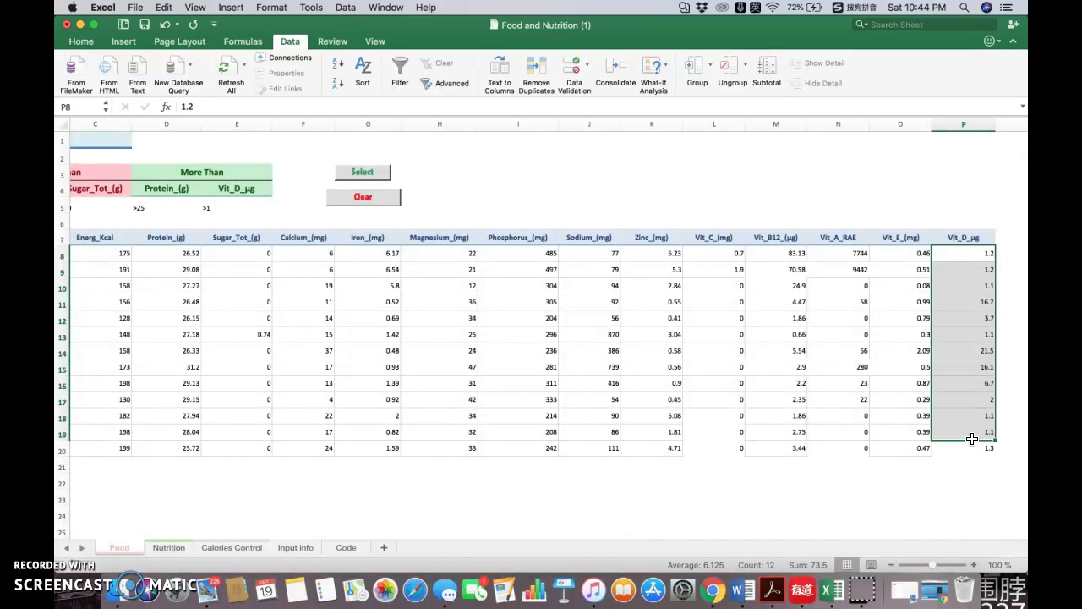
scroll(522, 392, "left", 10)
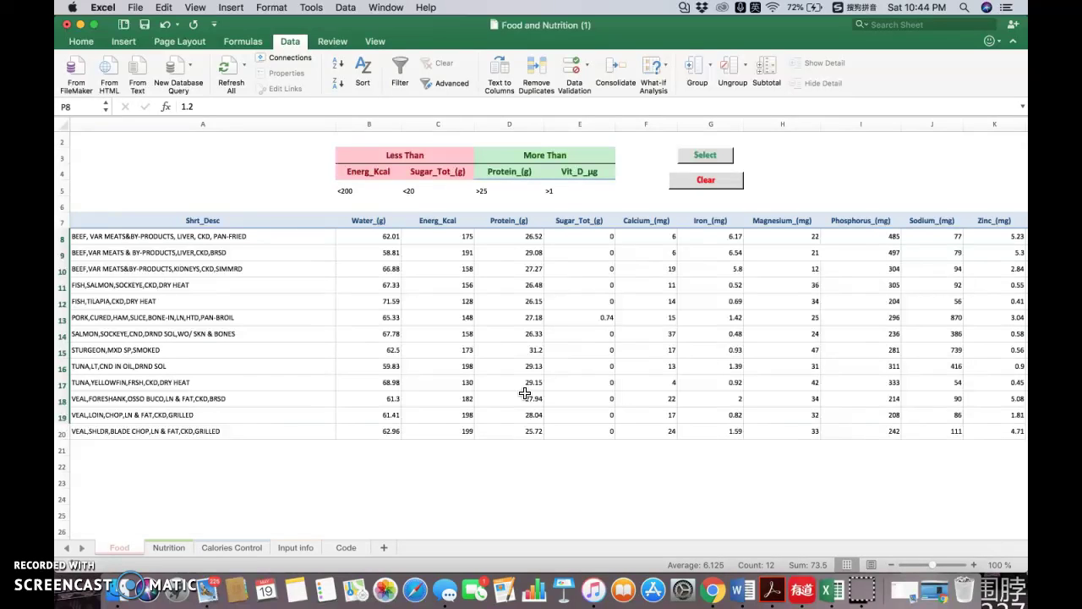
scroll(525, 393, "up", 1)
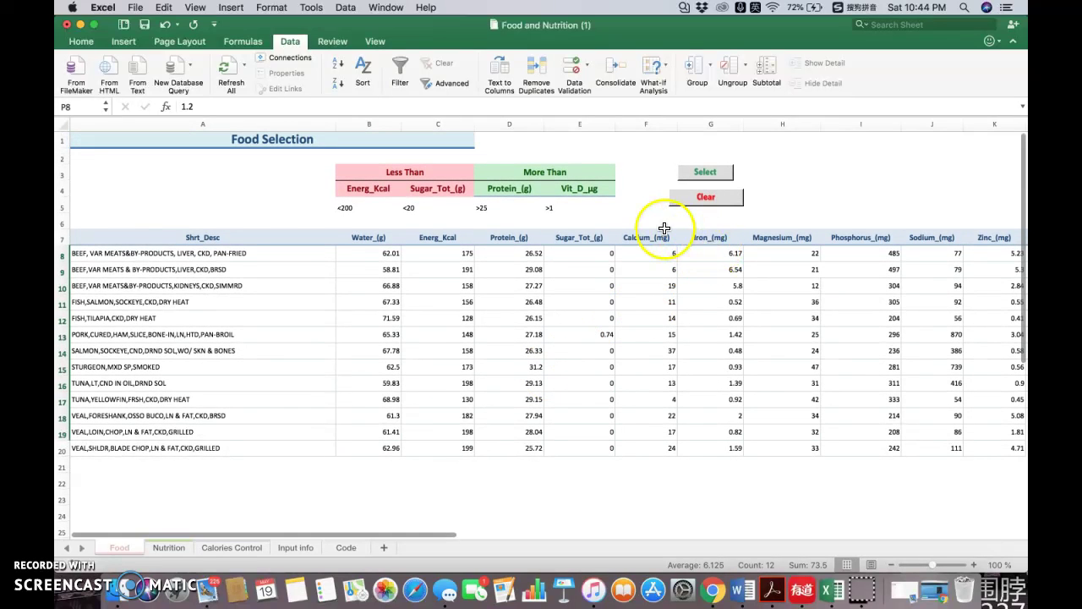
Clear the selected foods from the results table and check that all its columns are empty
left_click(710, 202)
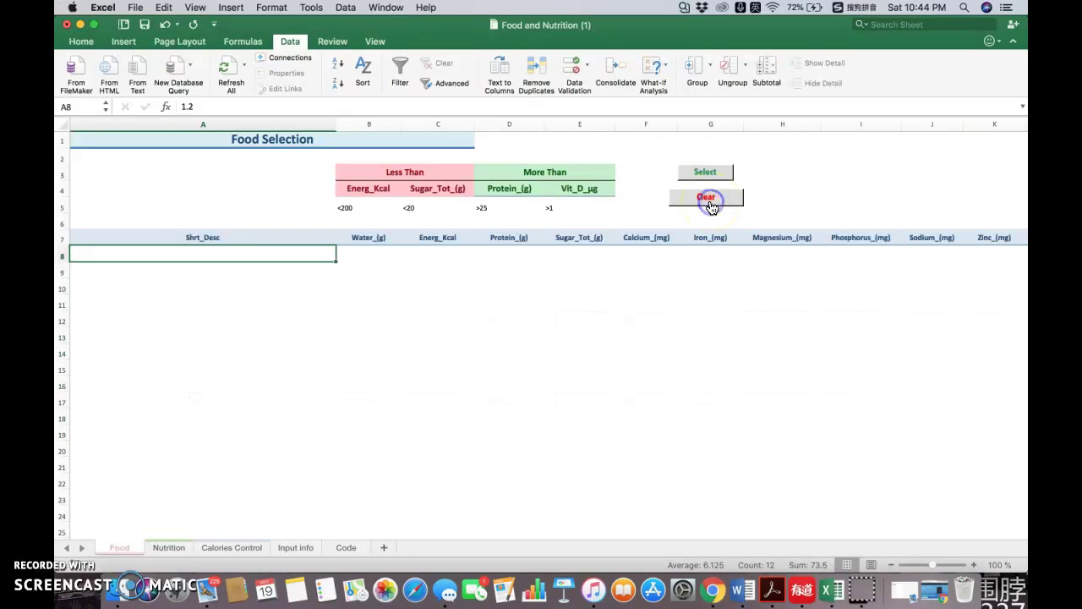
scroll(651, 355, "right", 5)
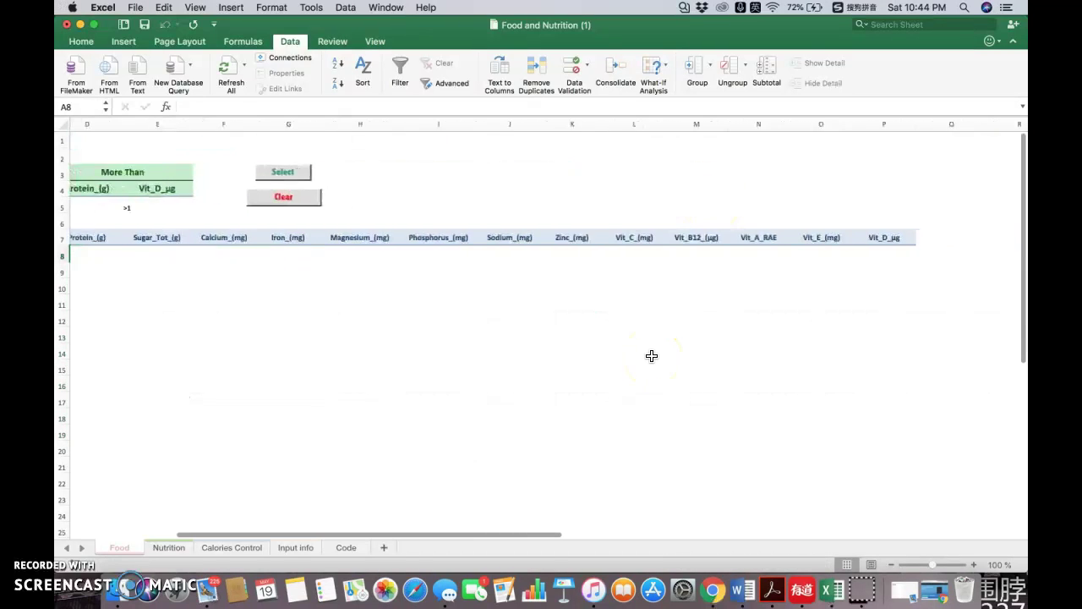
scroll(651, 355, "left", 5)
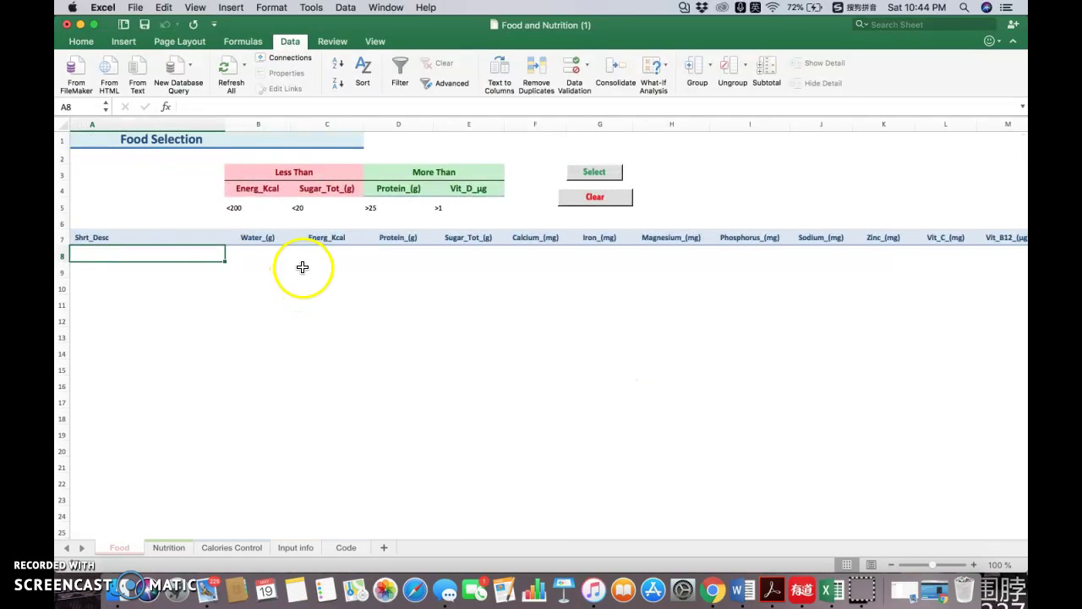
Set the Less Than limit for Energ_Kcal to <500
left_click(262, 208)
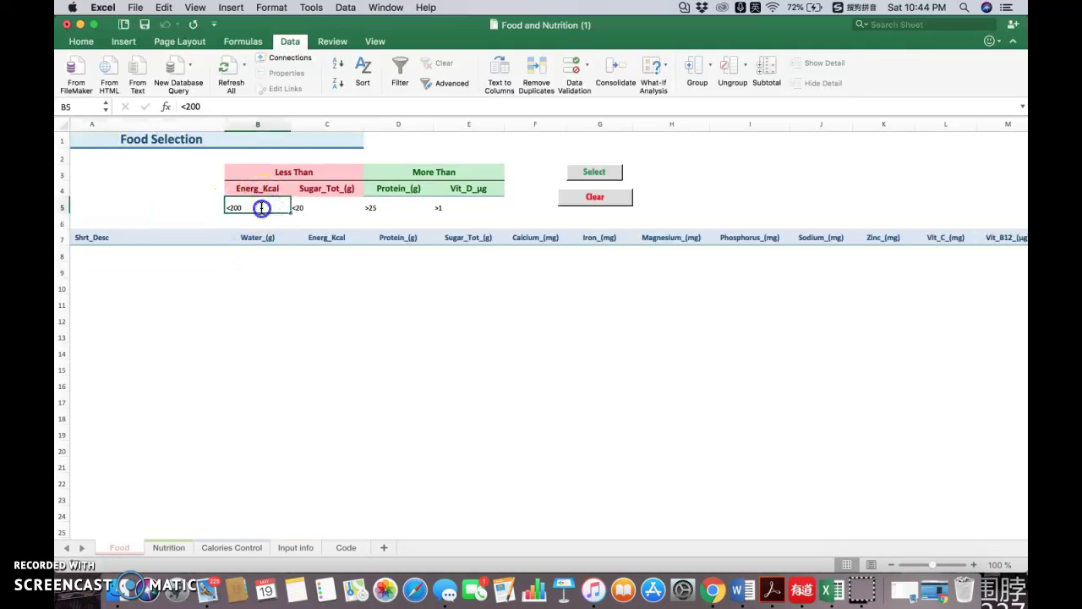
double_click(262, 208)
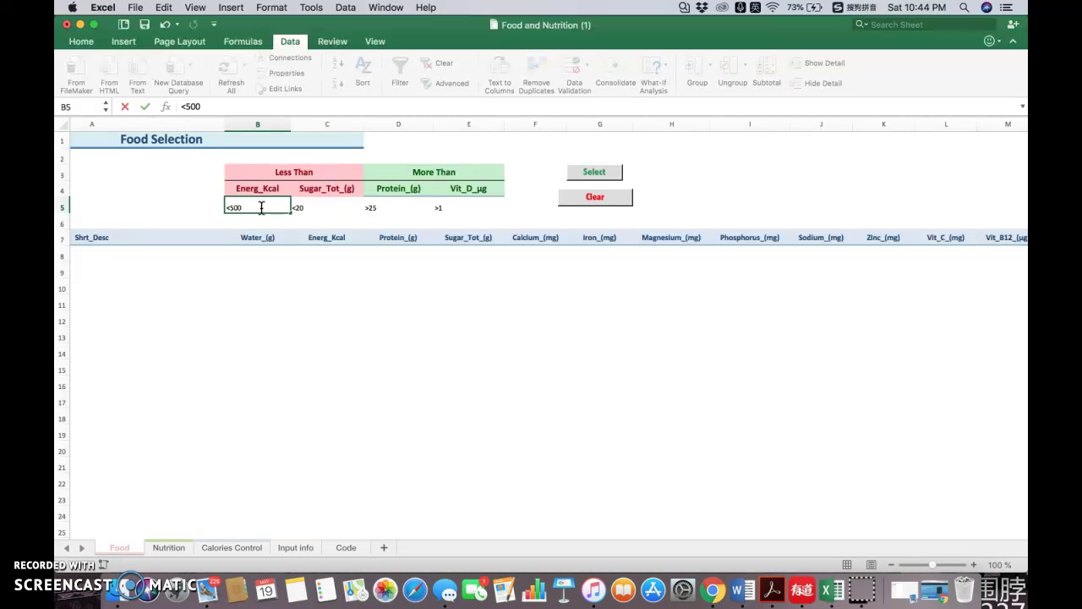
left_click(325, 221)
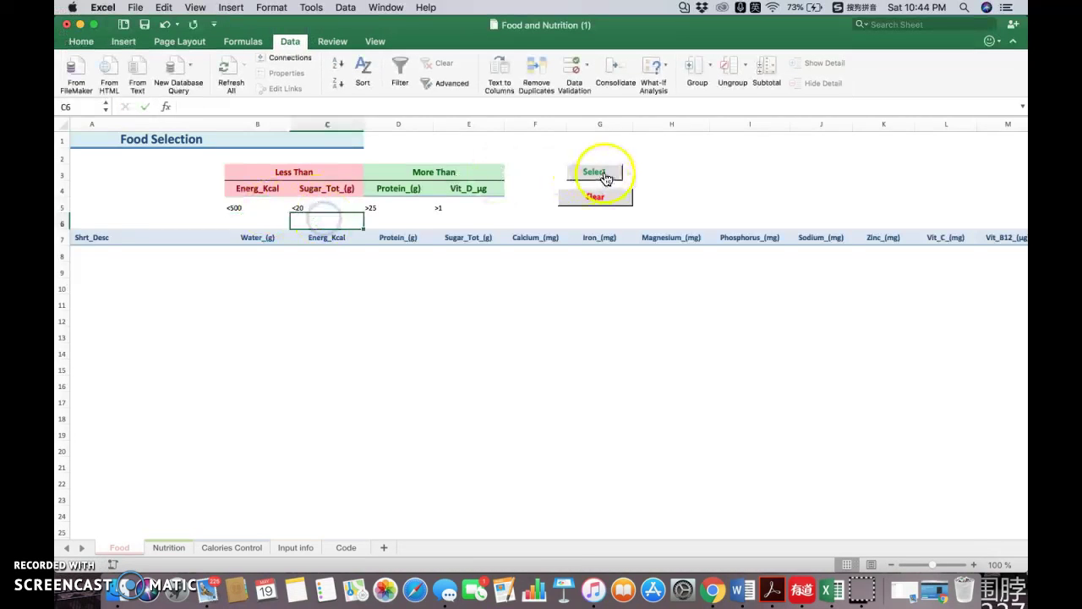
Run the food selection with the current nutrient limits and look through the foods in the Shrt_Desc column
left_click(595, 173)
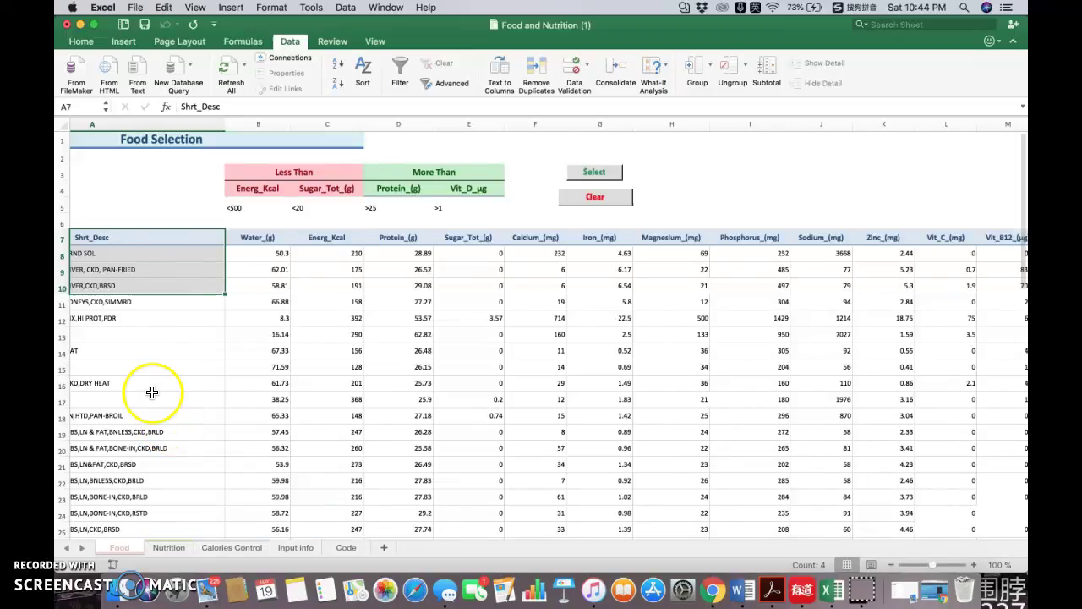
scroll(153, 391, "left", 3)
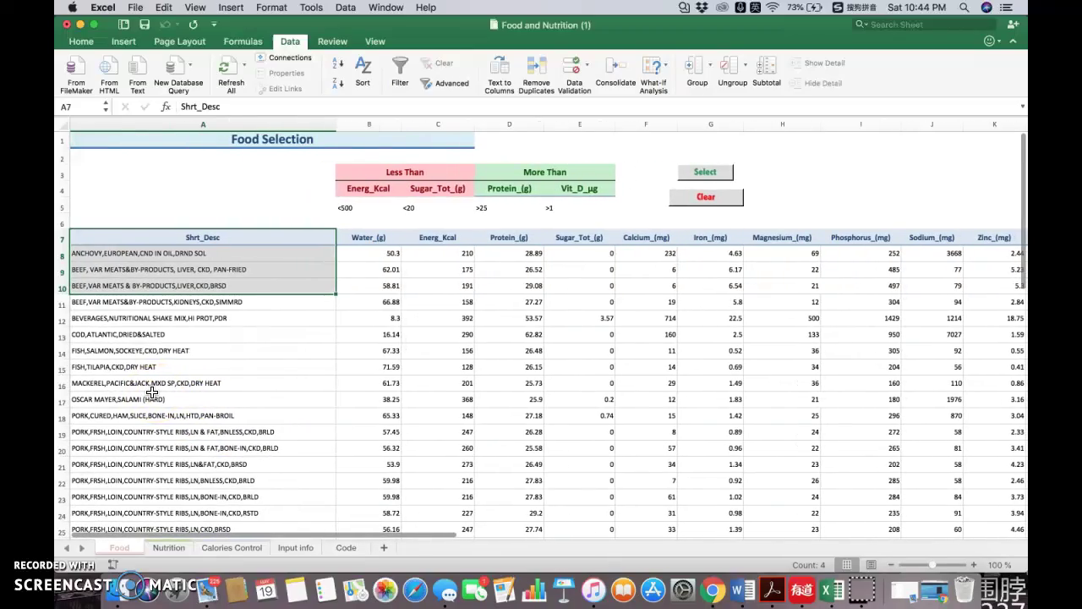
scroll(157, 398, "down", 5)
scroll(163, 410, "up", 3)
scroll(163, 410, "down", 5)
scroll(163, 410, "up", 8)
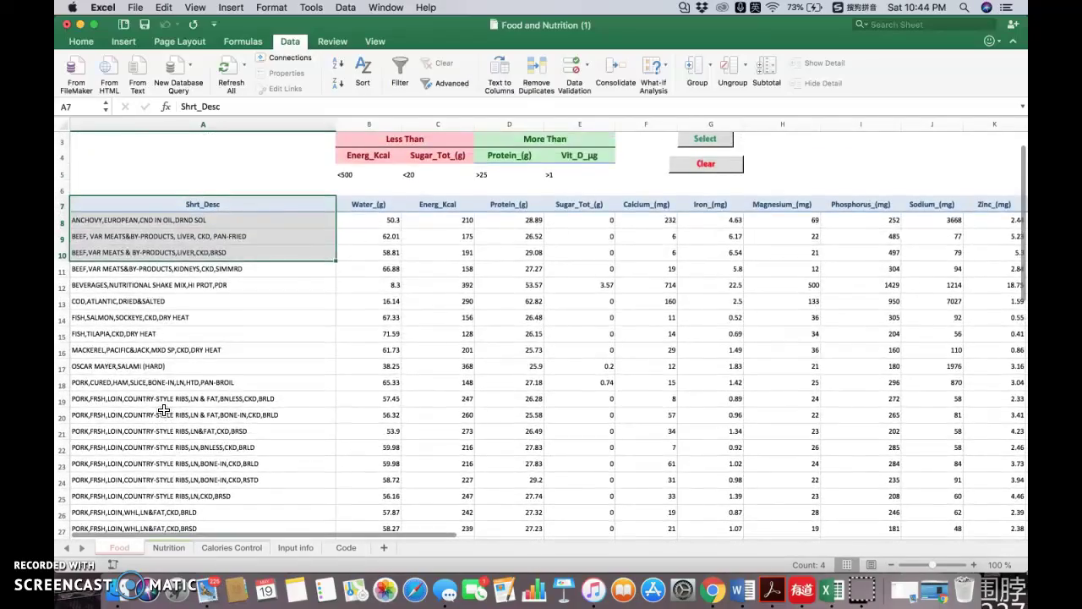
scroll(163, 410, "up", 1)
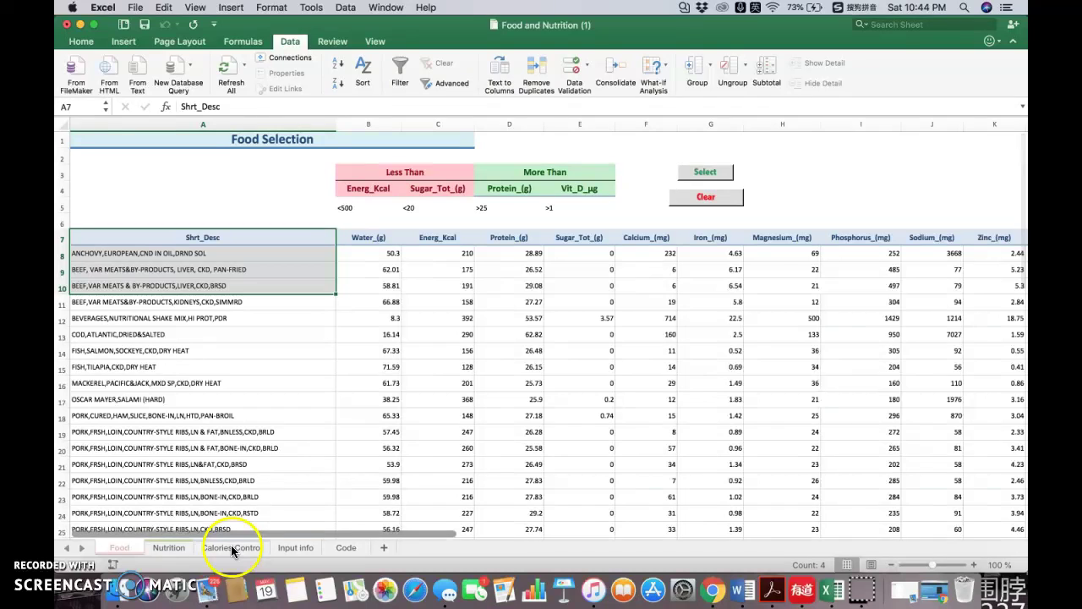
Clear the selected foods from the results table and open the Calories Control sheet
left_click(714, 200)
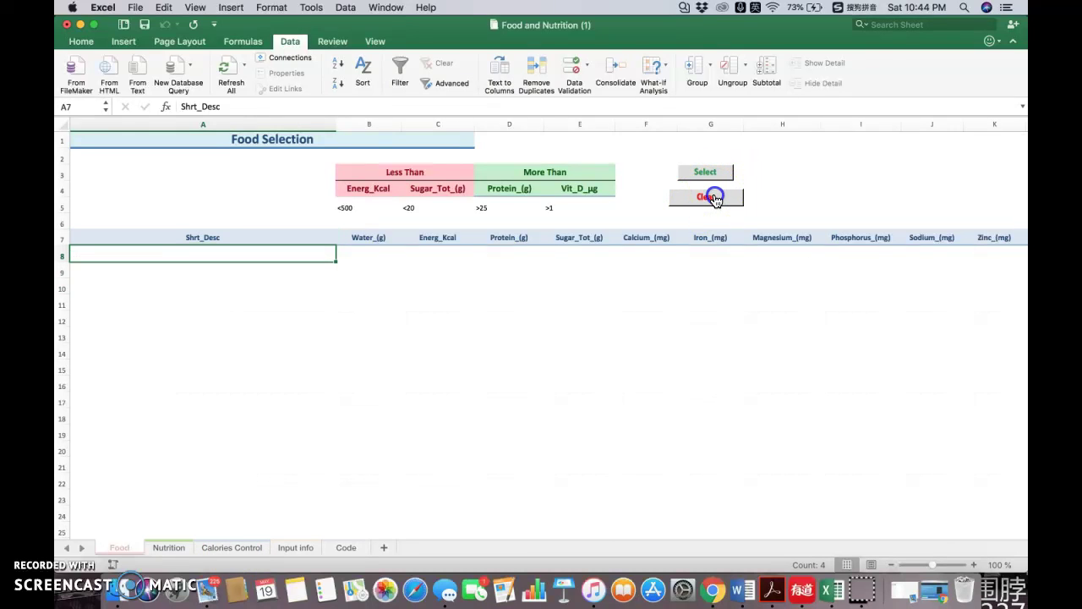
left_click(241, 545)
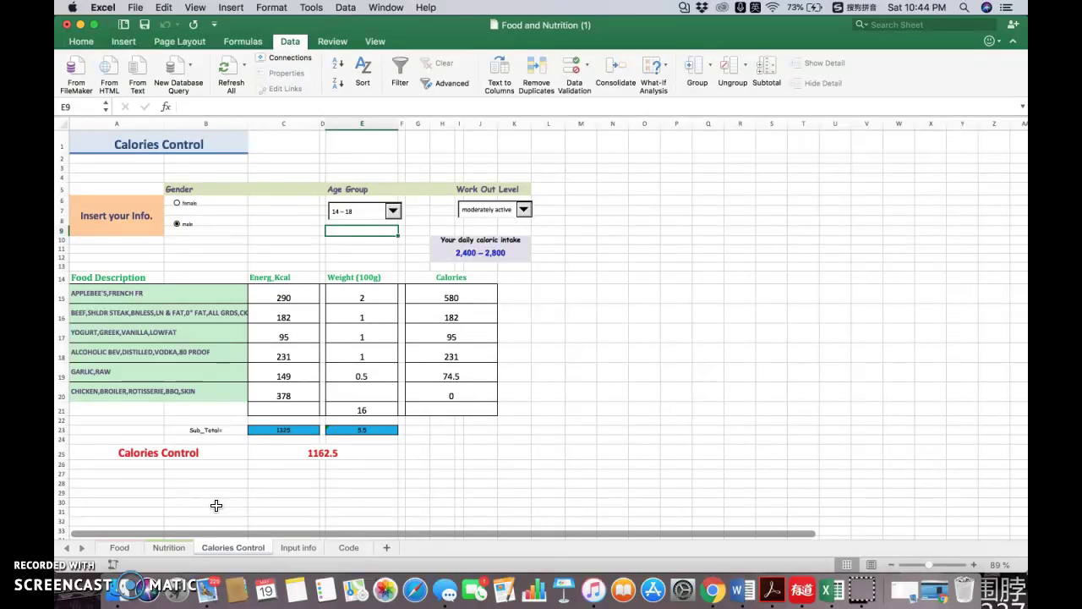
Look over the Insert your Info. area with its Gender, Age Group and Work Out Level headings
left_click(126, 224)
left_click(206, 190)
left_click(355, 189)
left_click(498, 190)
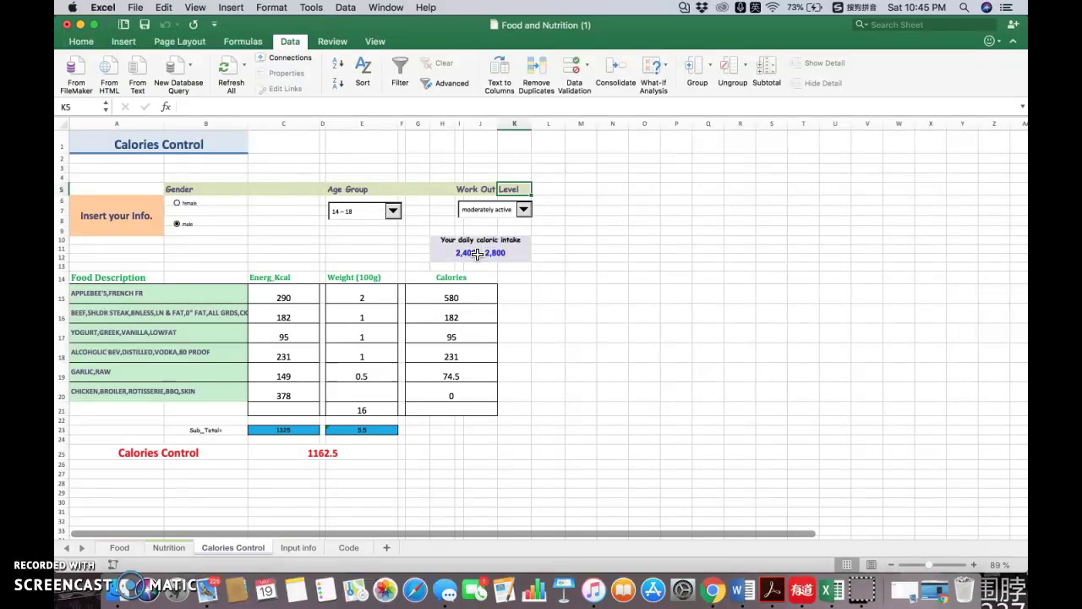
left_click(215, 197)
left_click(350, 189)
left_click(504, 188)
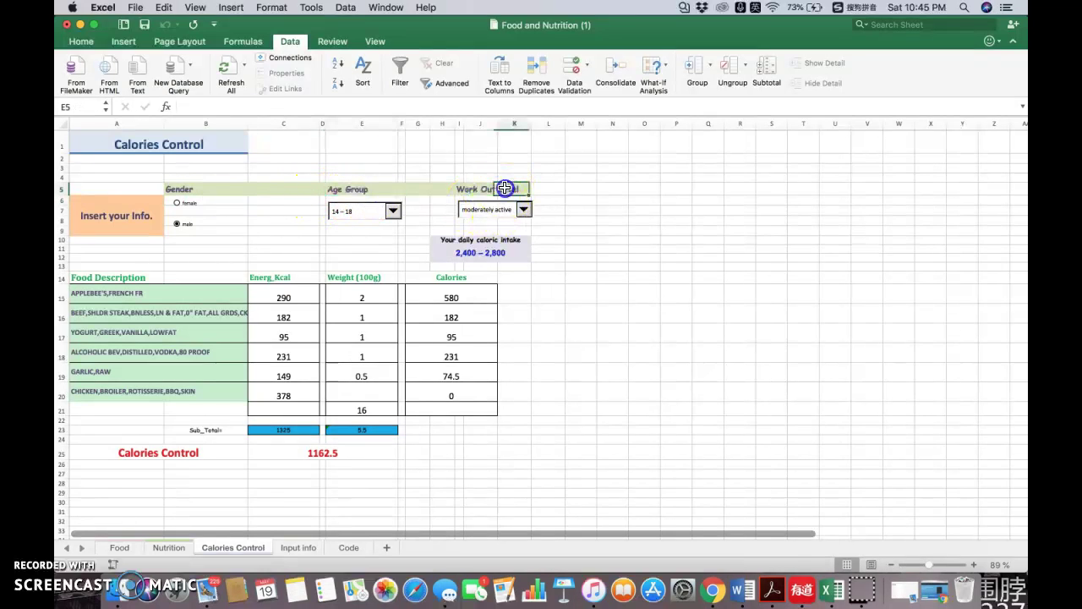
Compare the calorie lookup table and code combination on the Input info sheet with the daily caloric intake on Calories Control
left_click(296, 548)
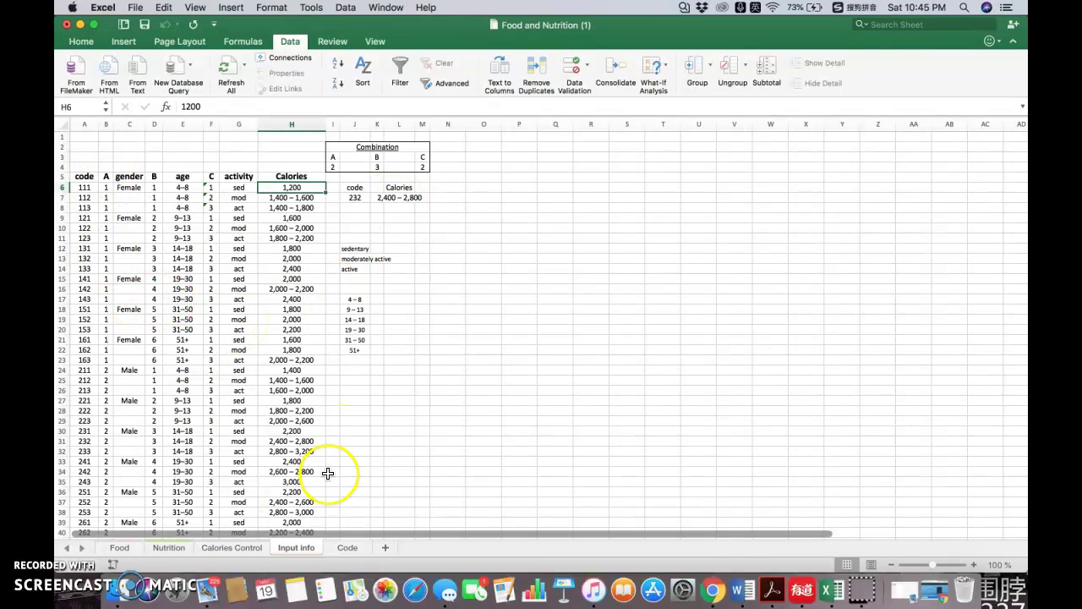
left_click(226, 547)
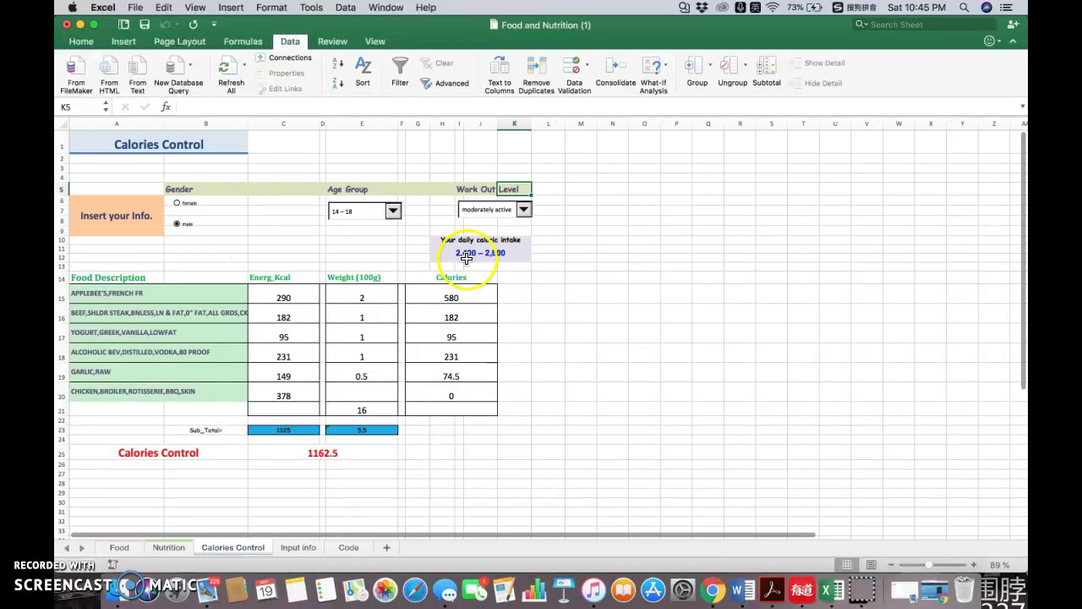
left_click(504, 247)
left_click(298, 547)
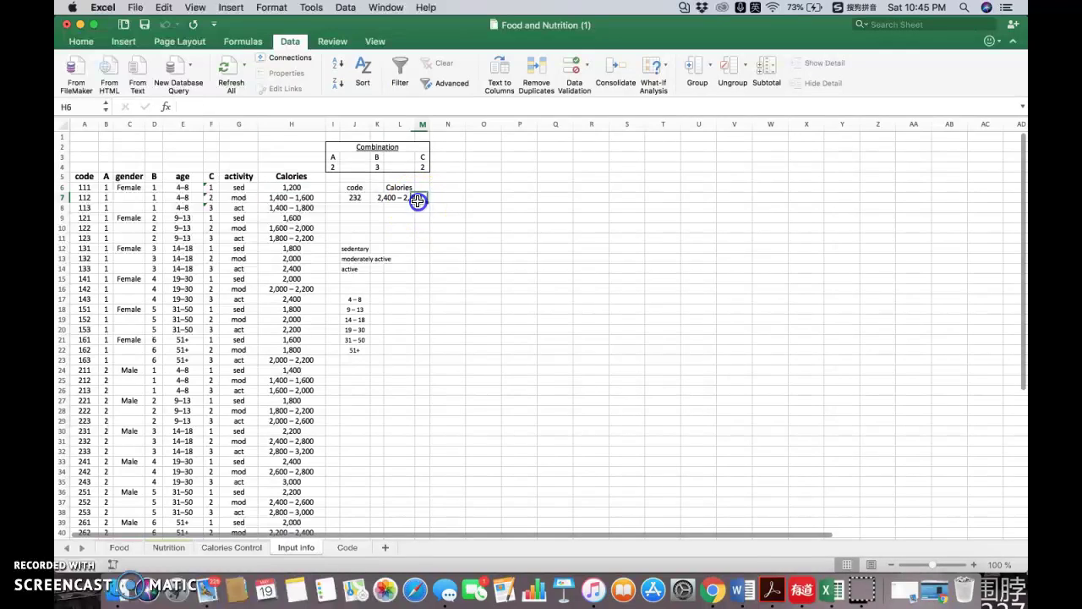
left_click(230, 547)
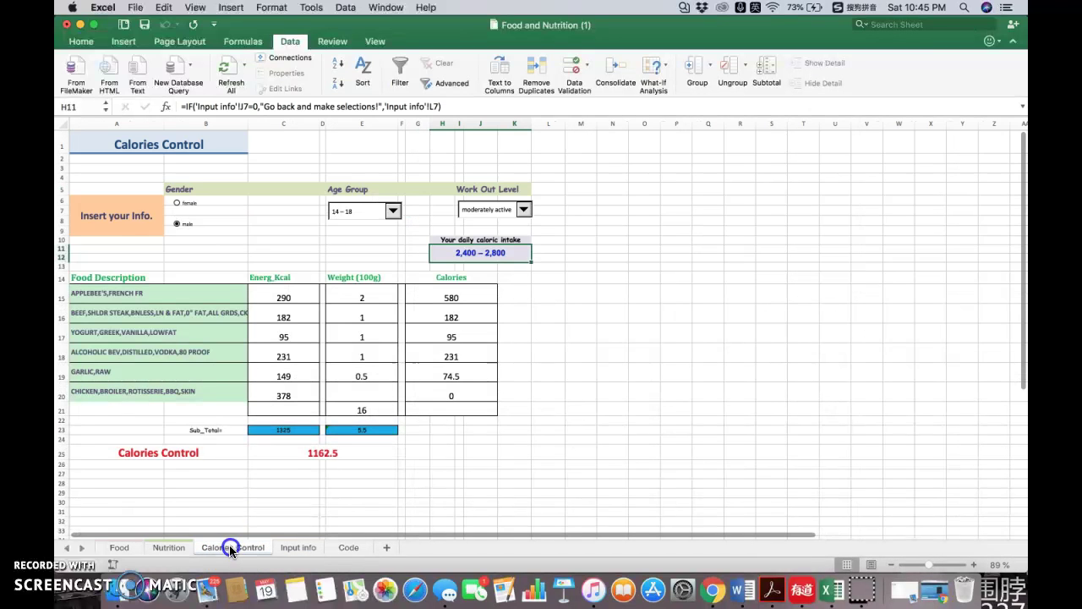
Set the gender to female and the age group to 19–30 on the Calories Control sheet
left_click(177, 204)
left_click(393, 211)
left_click(390, 210)
left_click(394, 210)
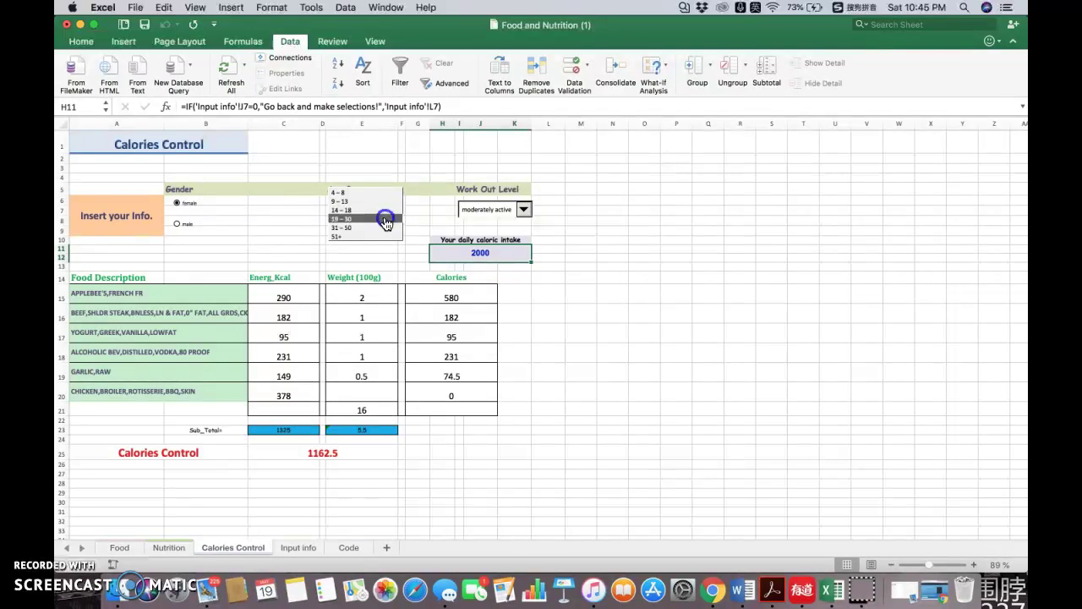
left_click(385, 221)
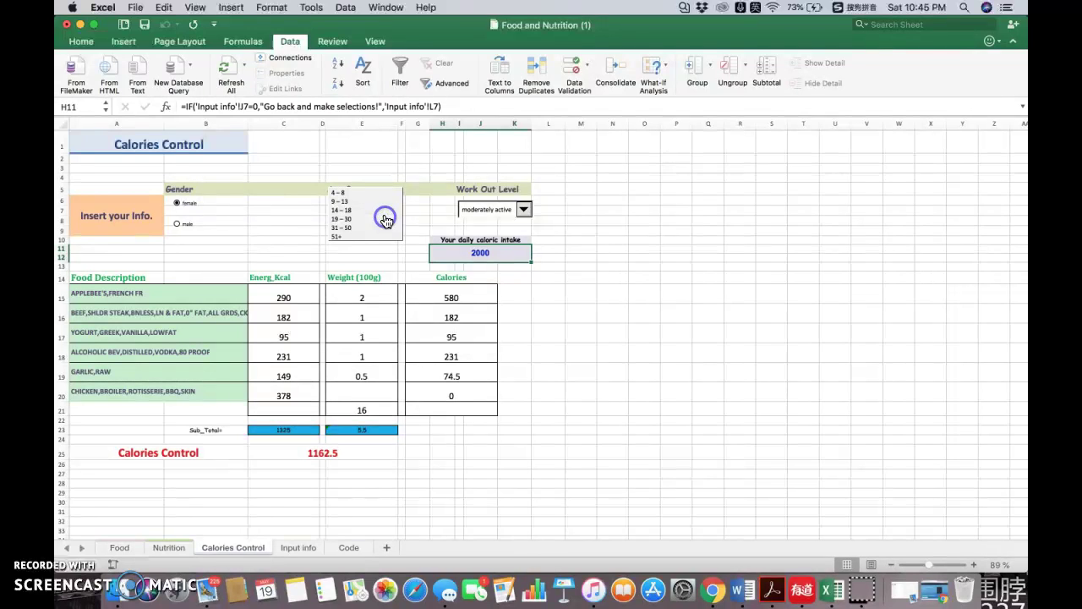
Review the work out level choice, keeping moderately active, and inspect the formula behind the daily caloric intake
left_click(524, 210)
left_click(525, 212)
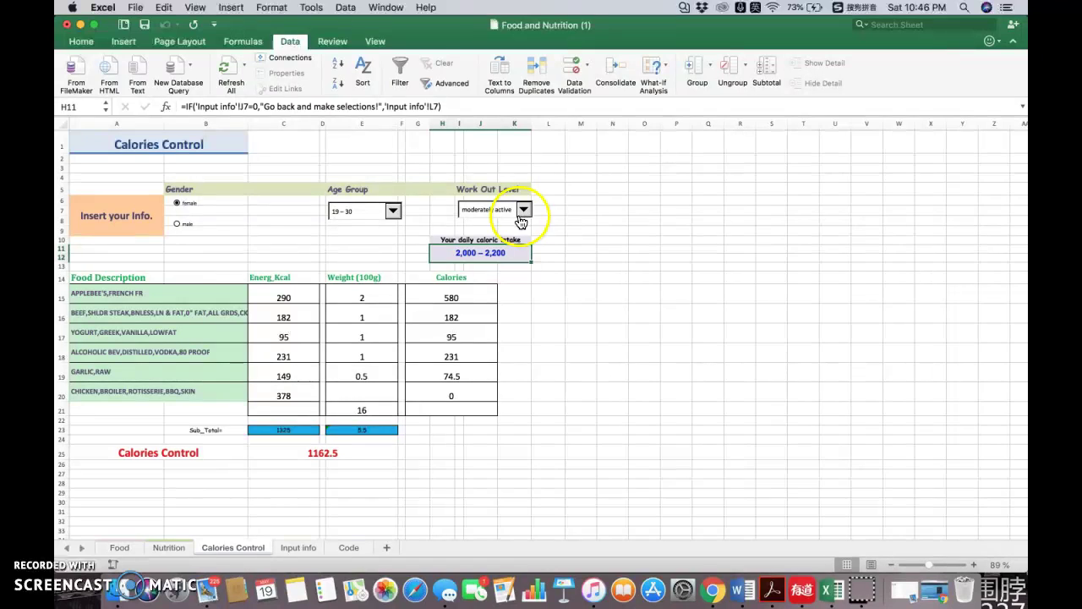
left_click(397, 237)
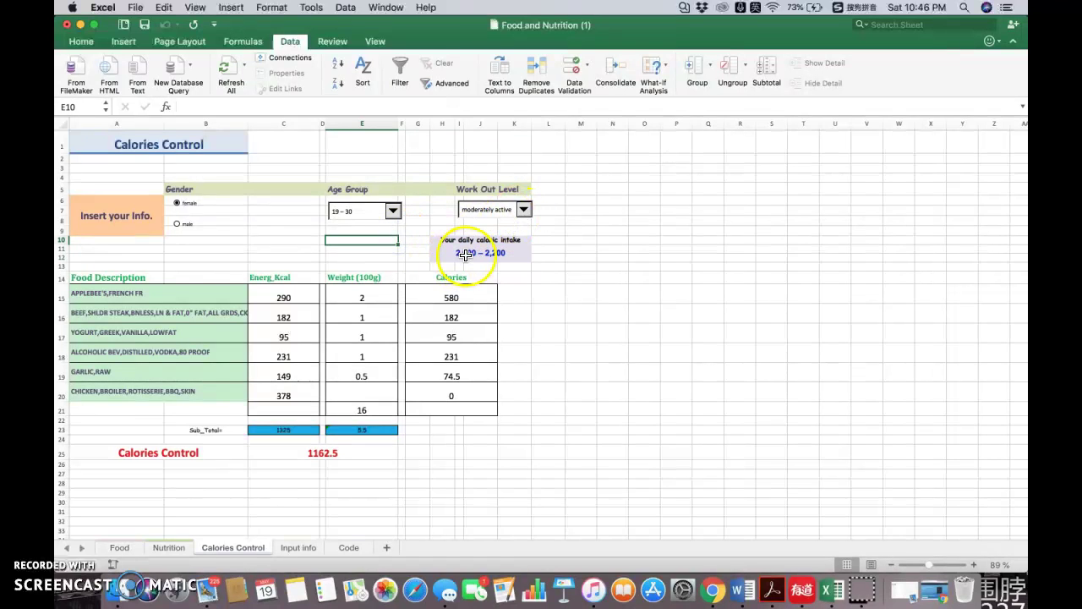
left_click(466, 254)
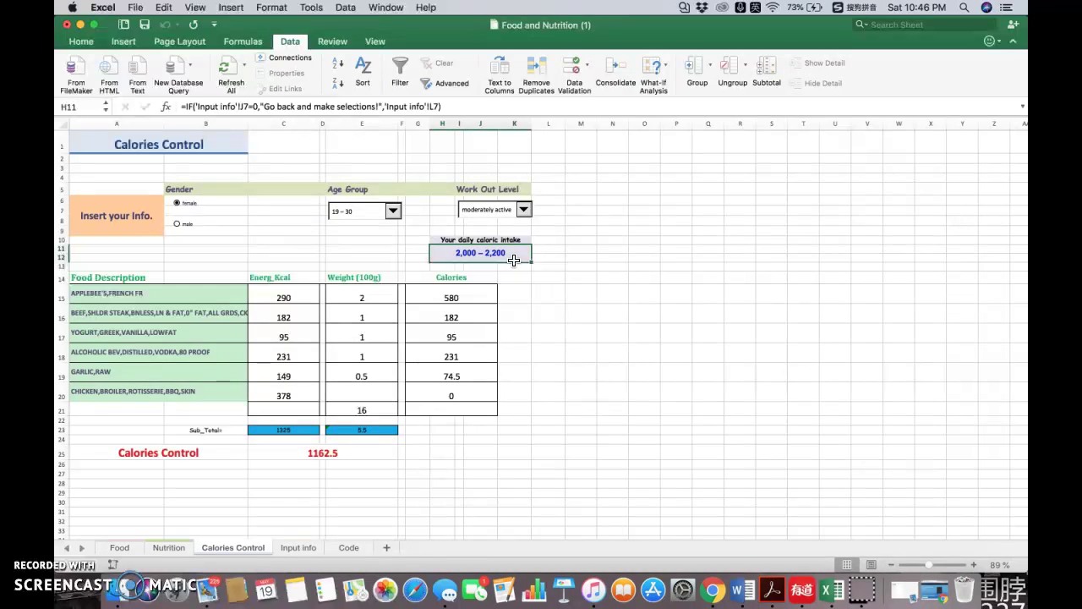
Choose APPLEBEE'S,FRENCH FR from the food list for the first Food Description row
left_click(226, 311)
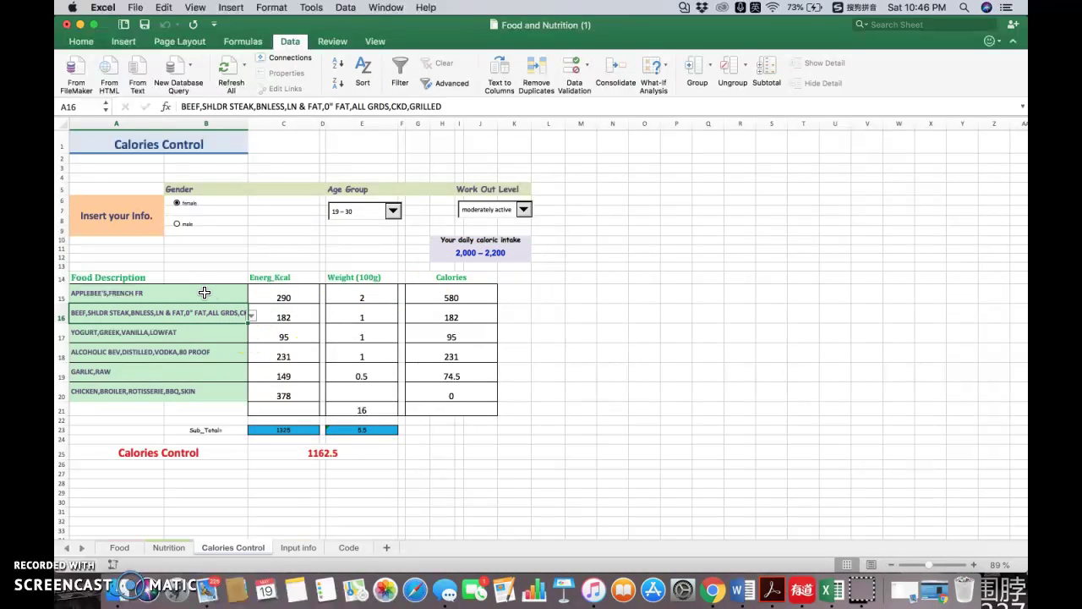
left_click(204, 292)
mouse_move(139, 285)
left_mouse_down()
mouse_move(380, 320)
mouse_move(414, 352)
mouse_move(139, 281)
left_mouse_up()
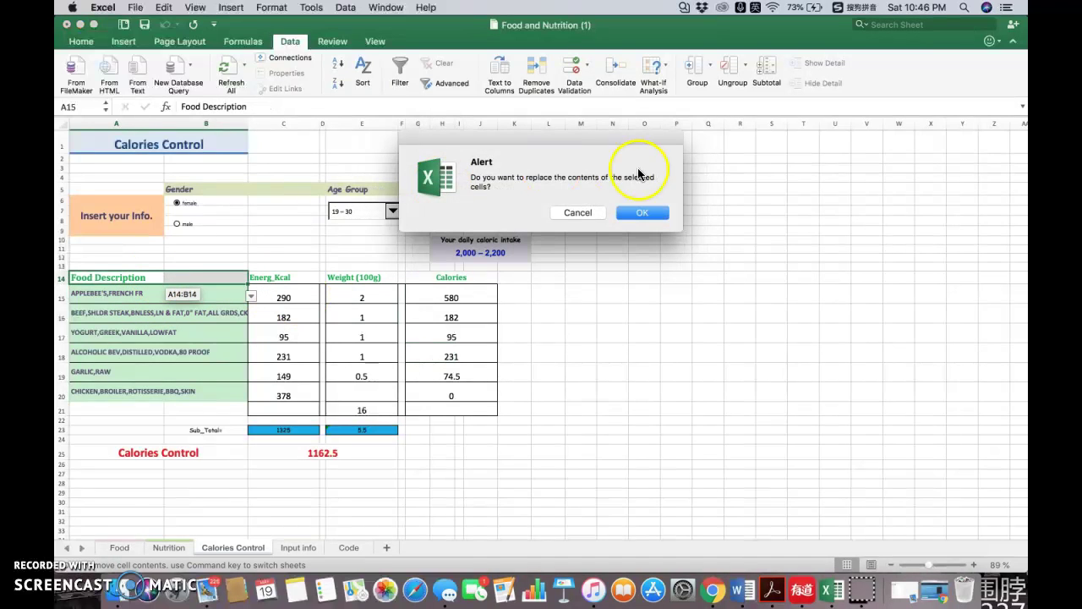
left_click(578, 212)
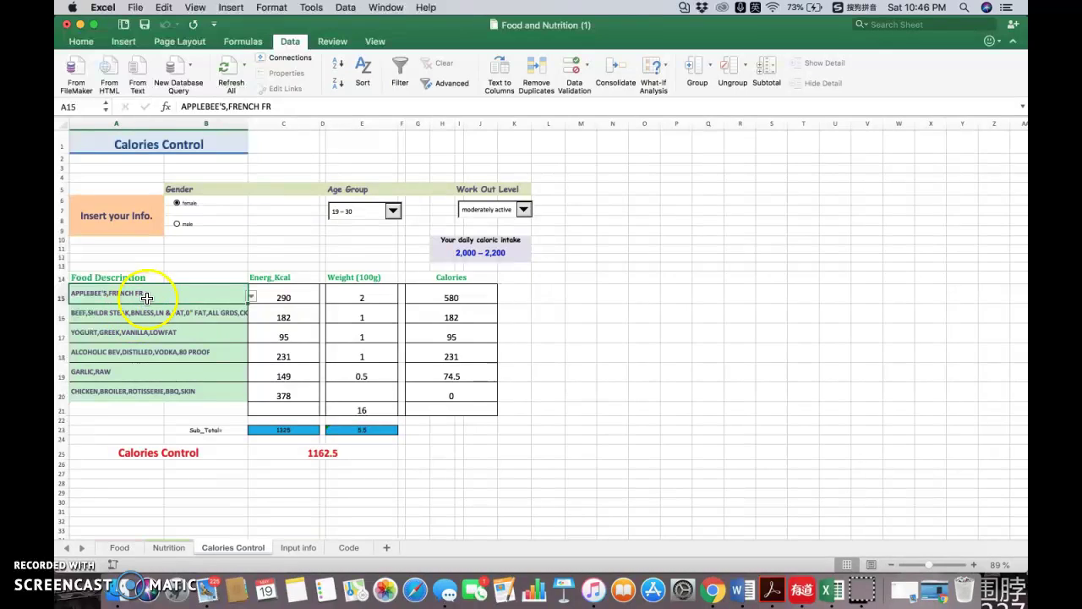
left_click(251, 298)
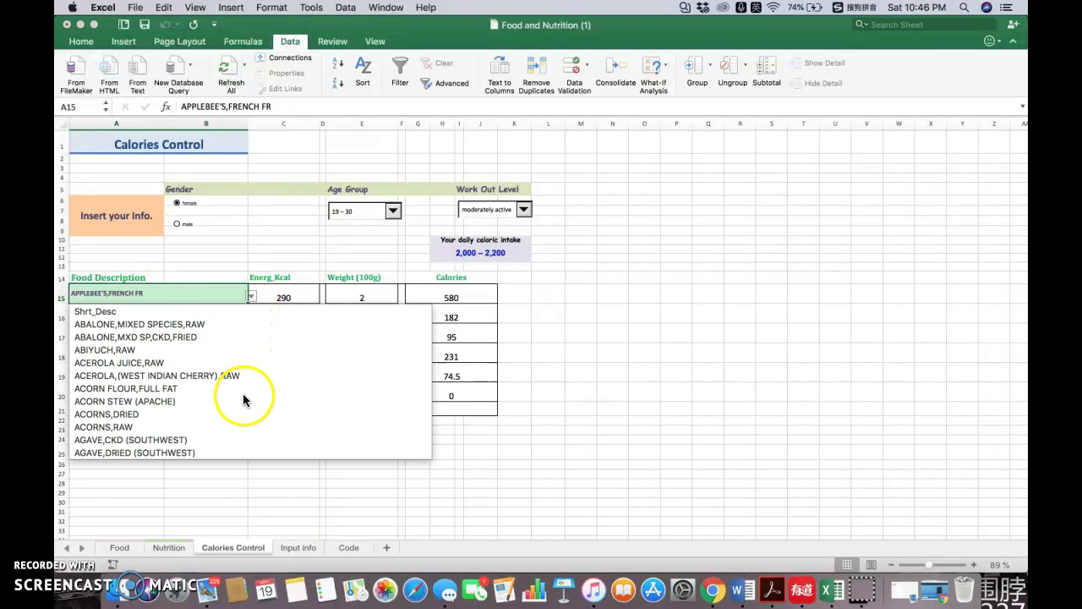
scroll(193, 411, "down", 15)
scroll(193, 411, "down", 10)
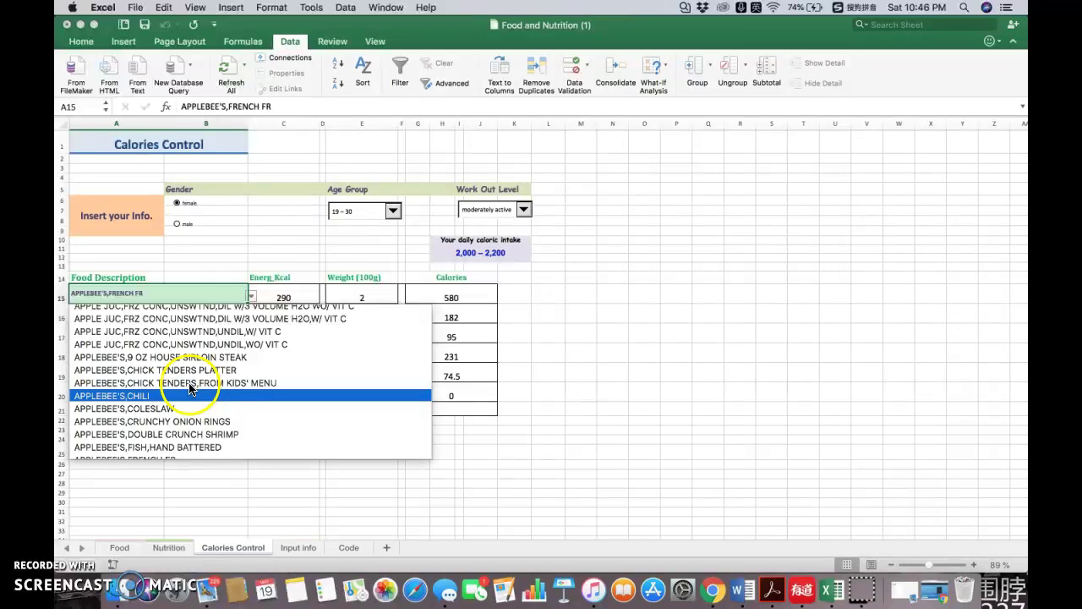
scroll(186, 405, "down", 2)
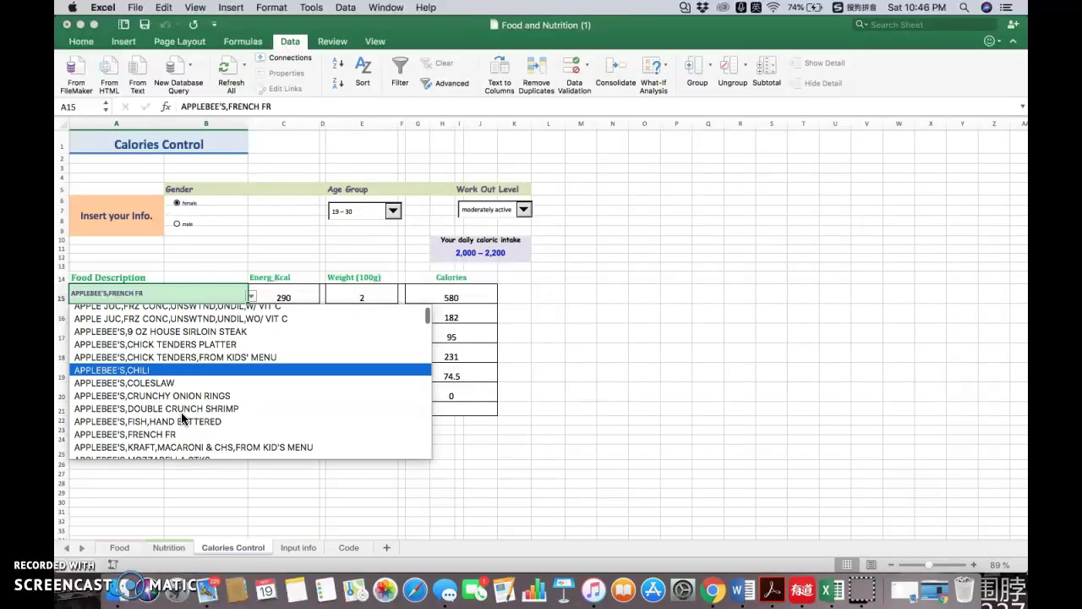
left_click(172, 433)
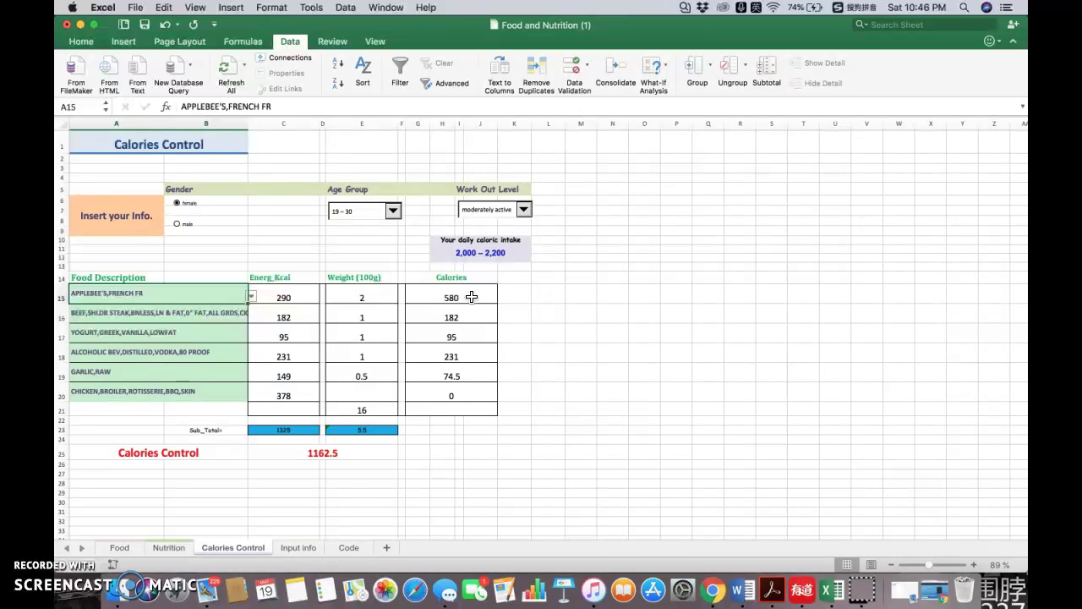
Examine the INDEX/MATCH formula for the french fries' Energ_Kcal value and its source column on the Nutrition sheet
left_click(302, 295)
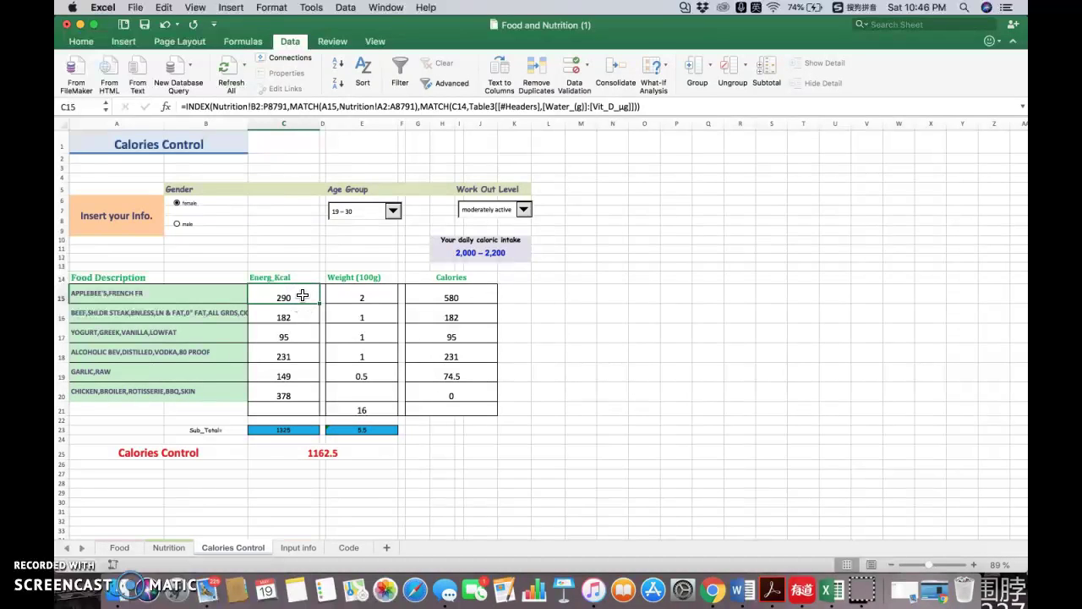
left_click(169, 547)
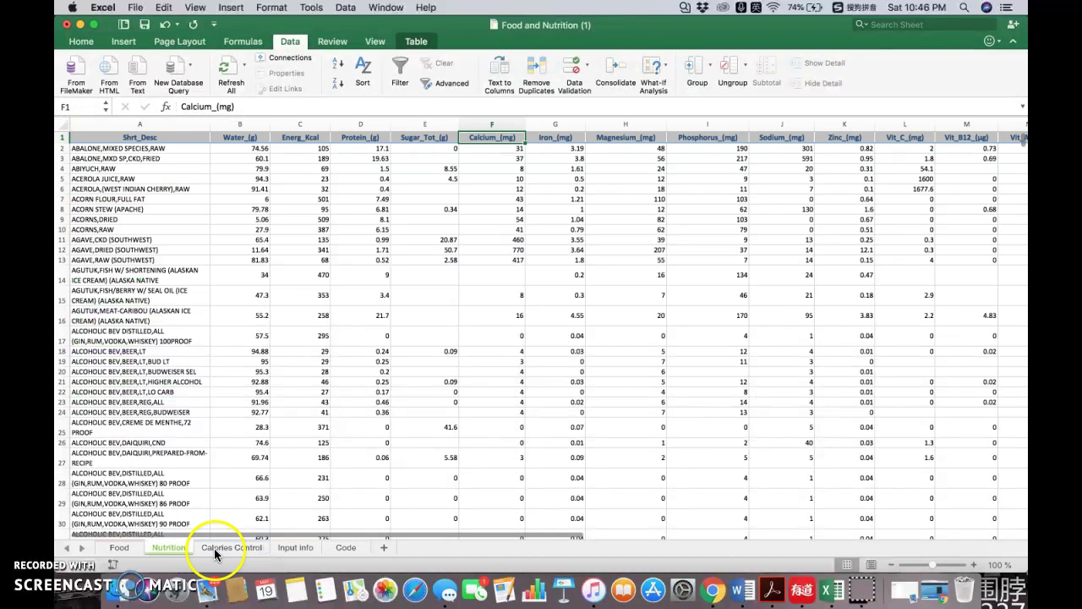
left_click(214, 548)
left_click(288, 296)
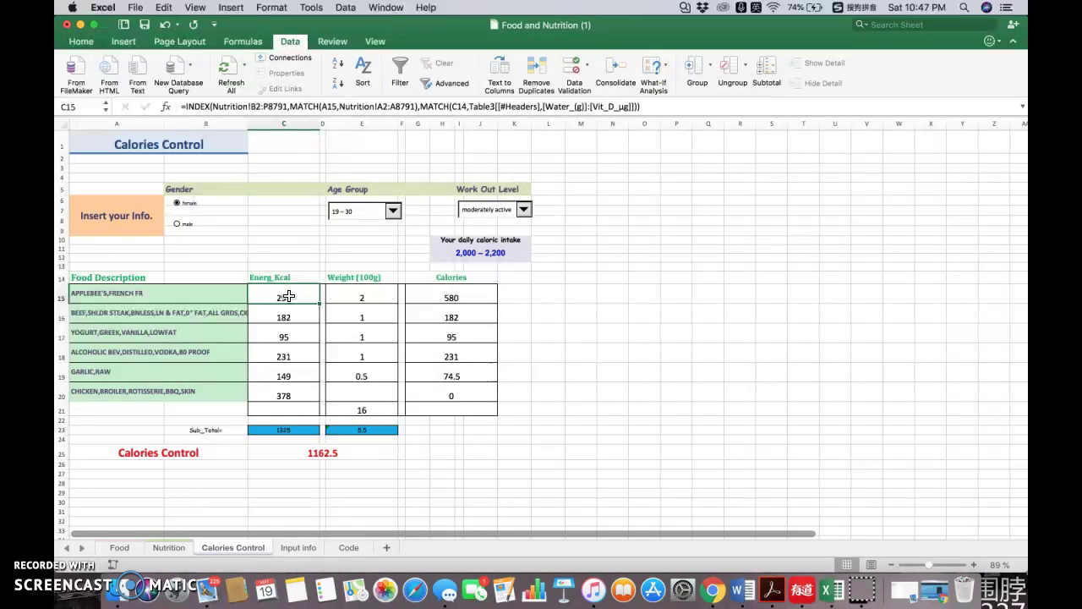
left_click(165, 551)
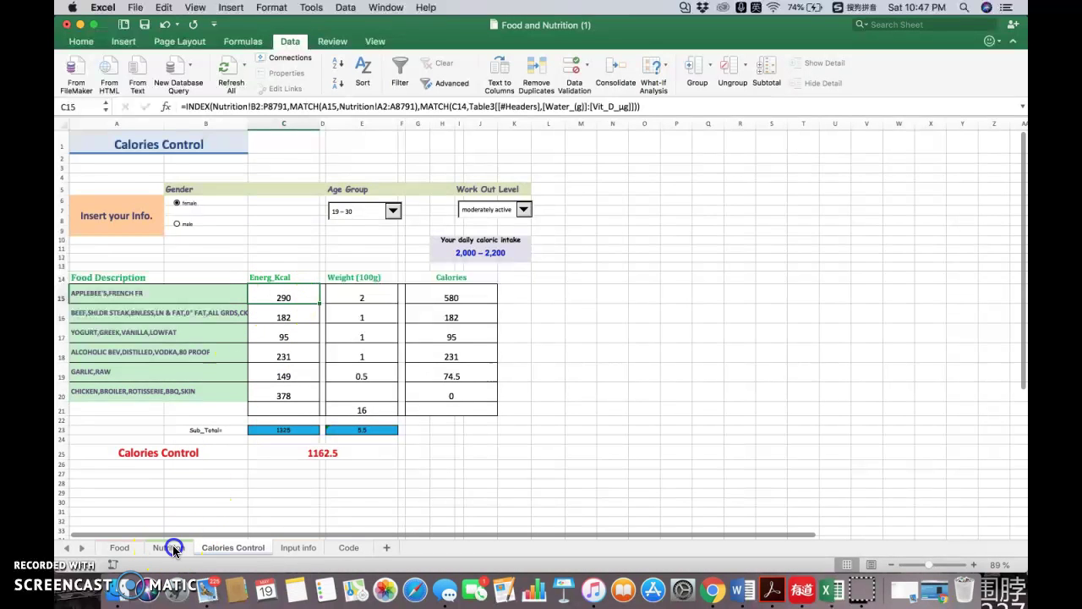
left_click(300, 158)
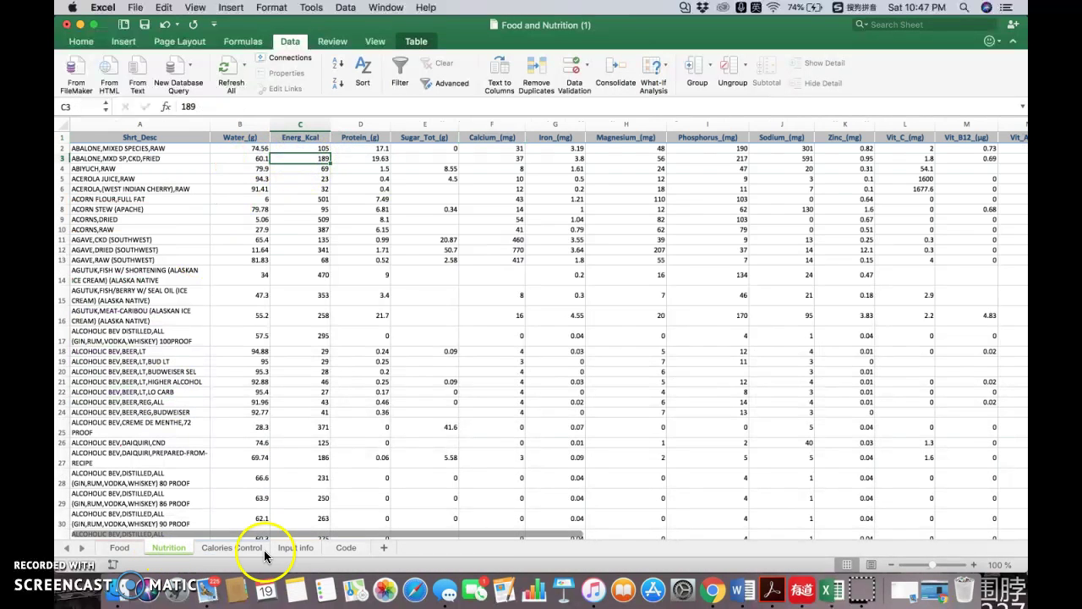
Change the nutrient heading in C14 of Calories Control to Sugar_Tot_(g) and check the first food's Calories cell
left_click(232, 547)
left_click(286, 279)
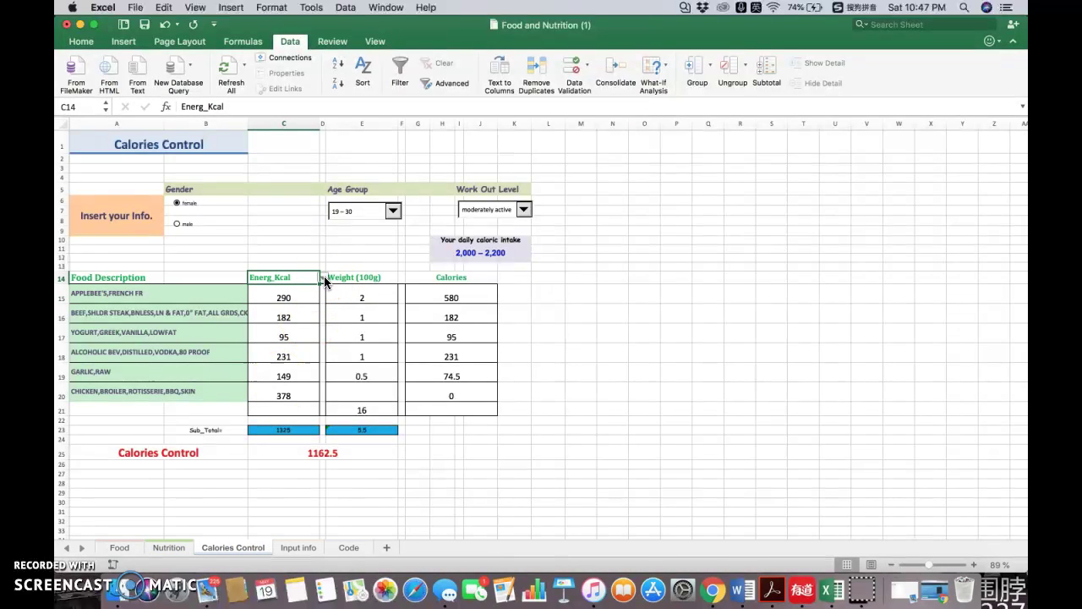
left_click(323, 278)
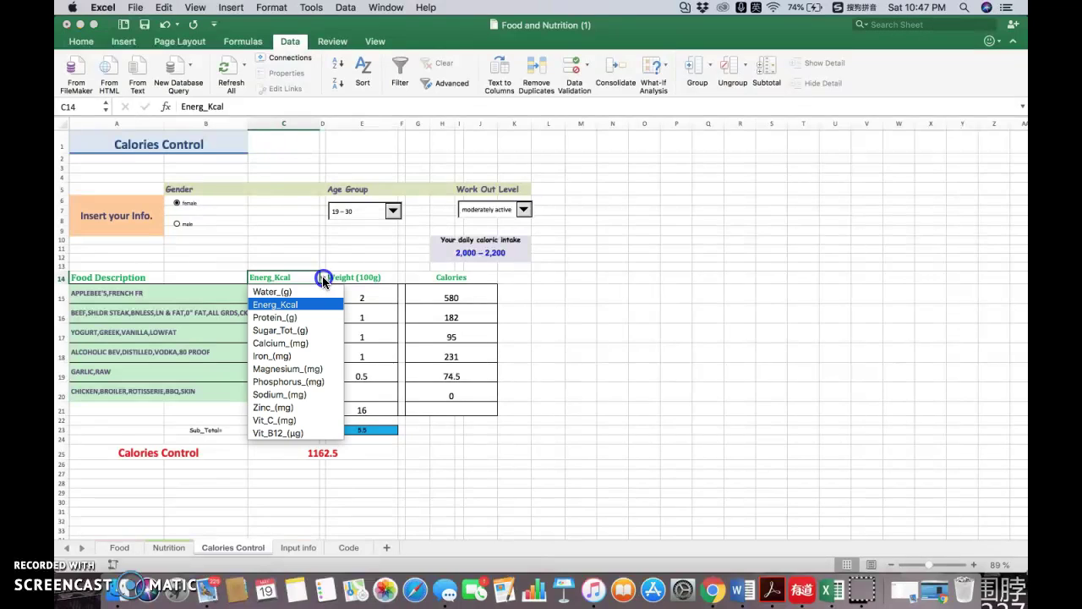
left_click(296, 336)
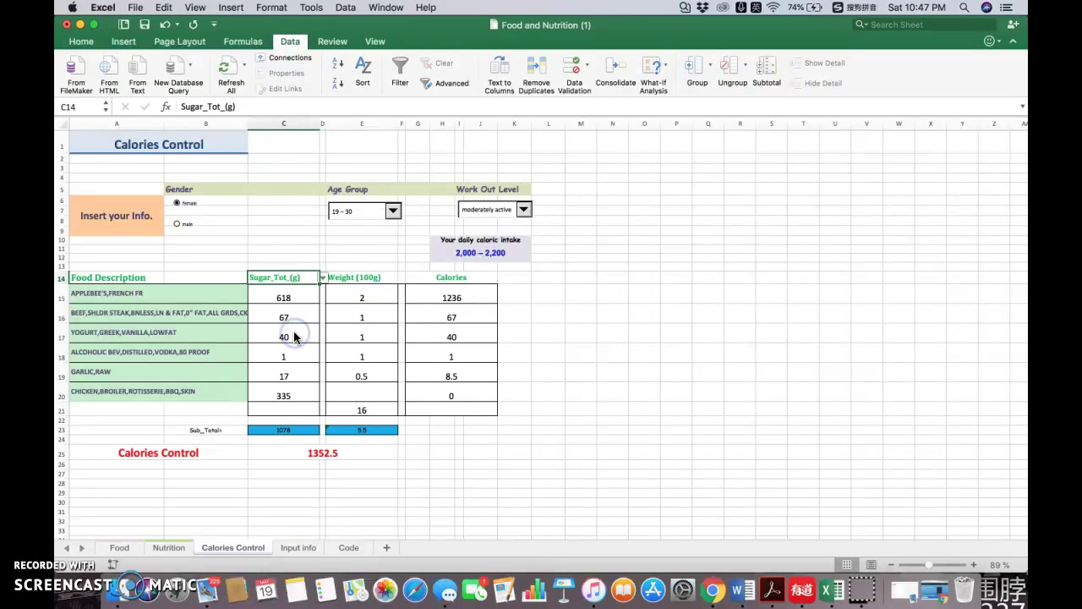
left_click(459, 297)
Set the nutrient heading in C14 back to Energ_Kcal and select the GARLIC,RAW food entry
left_click(322, 277)
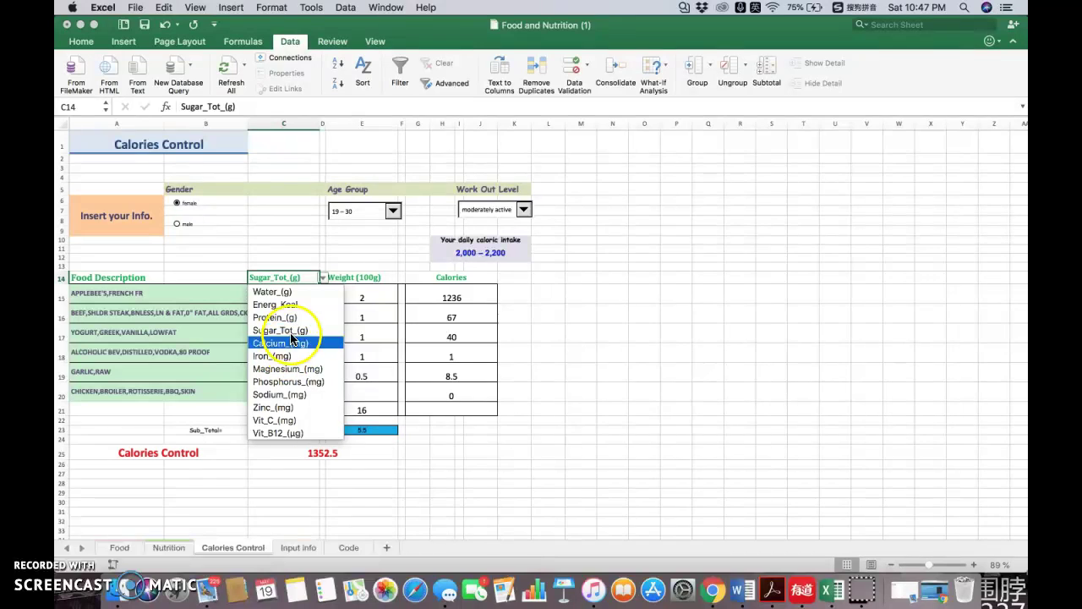
left_click(296, 307)
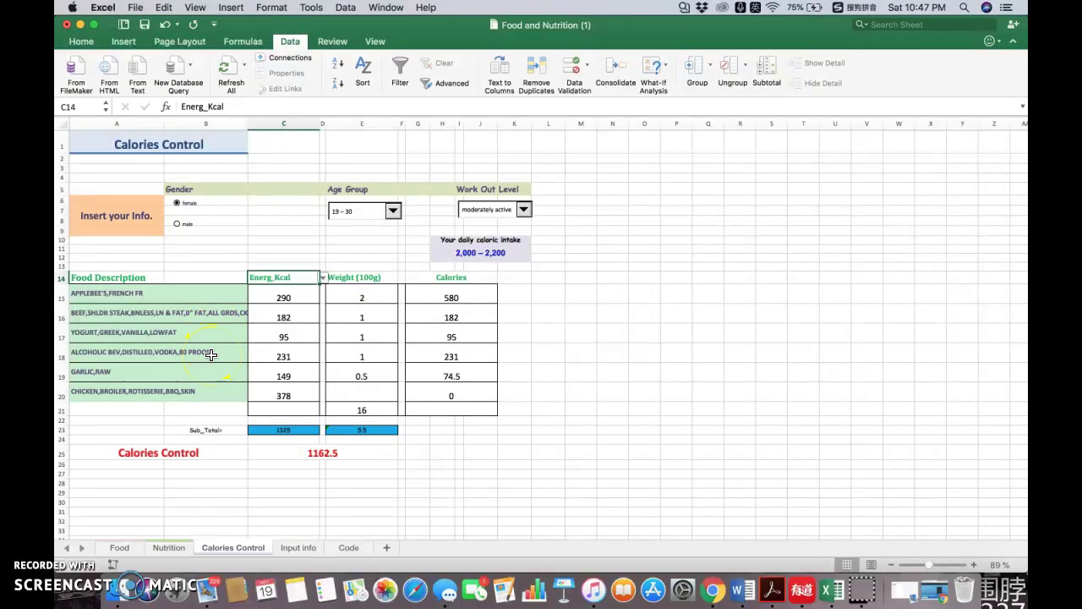
left_click(160, 374)
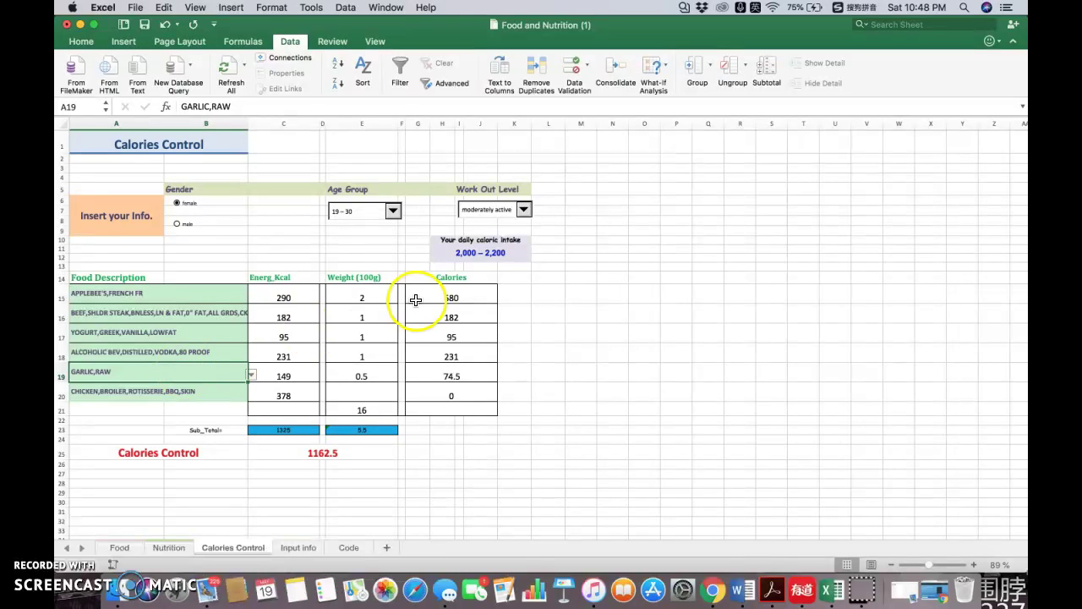
Check the daily caloric intake cell and the empty weight cell for CHICKEN,BROILER,ROTISSERIE,BBQ,SKIN
left_click(467, 252)
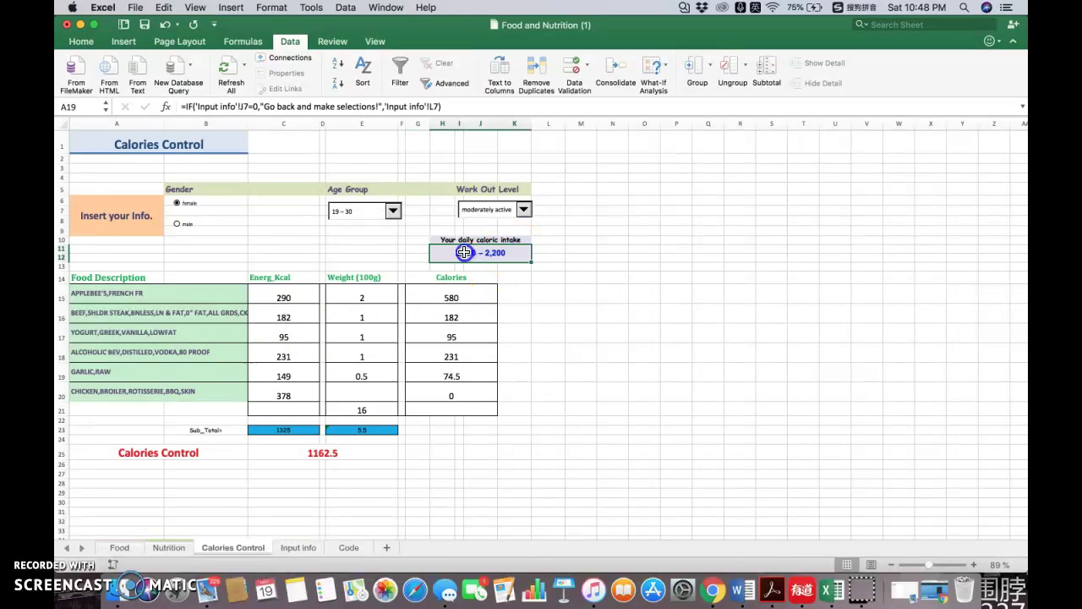
left_click(205, 391)
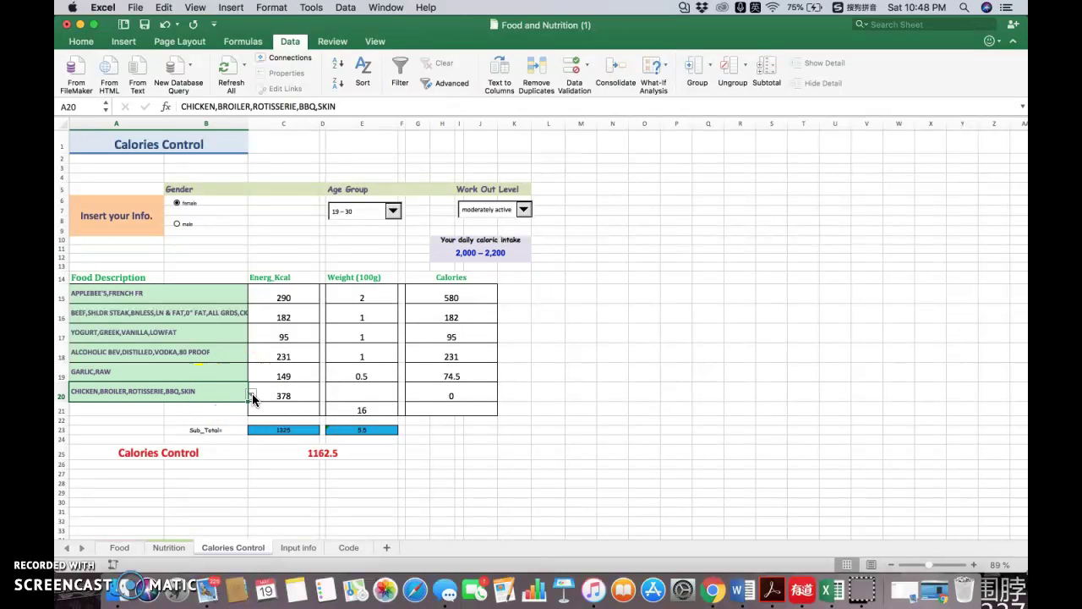
left_click(350, 394)
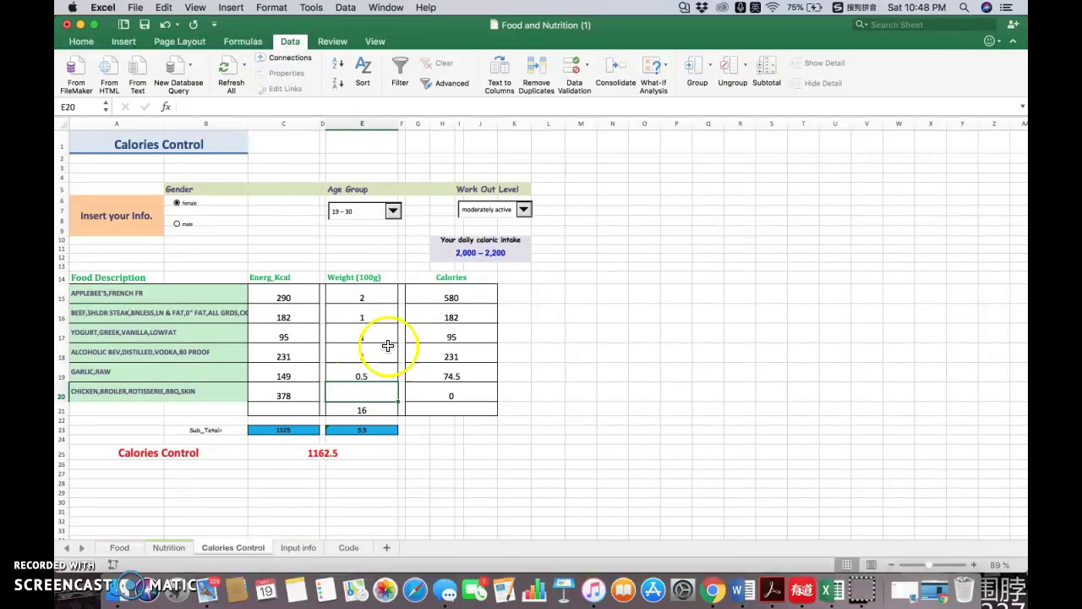
left_click(500, 255)
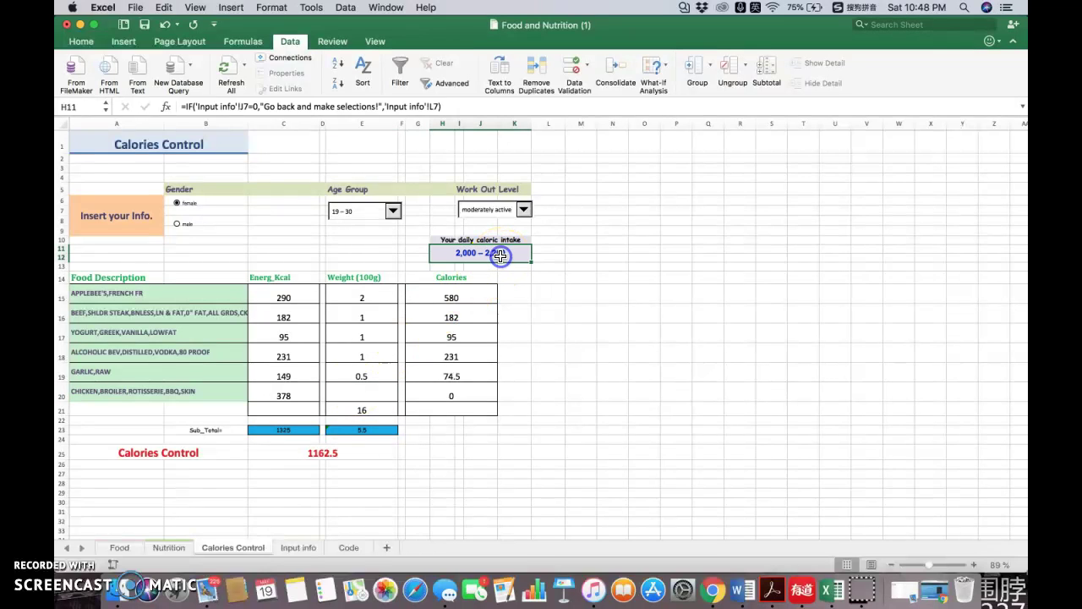
Run Goal Seek to bring the Calories Control total in C25 to 2000 by changing the chicken's weight in E20, and check the total
left_click(655, 72)
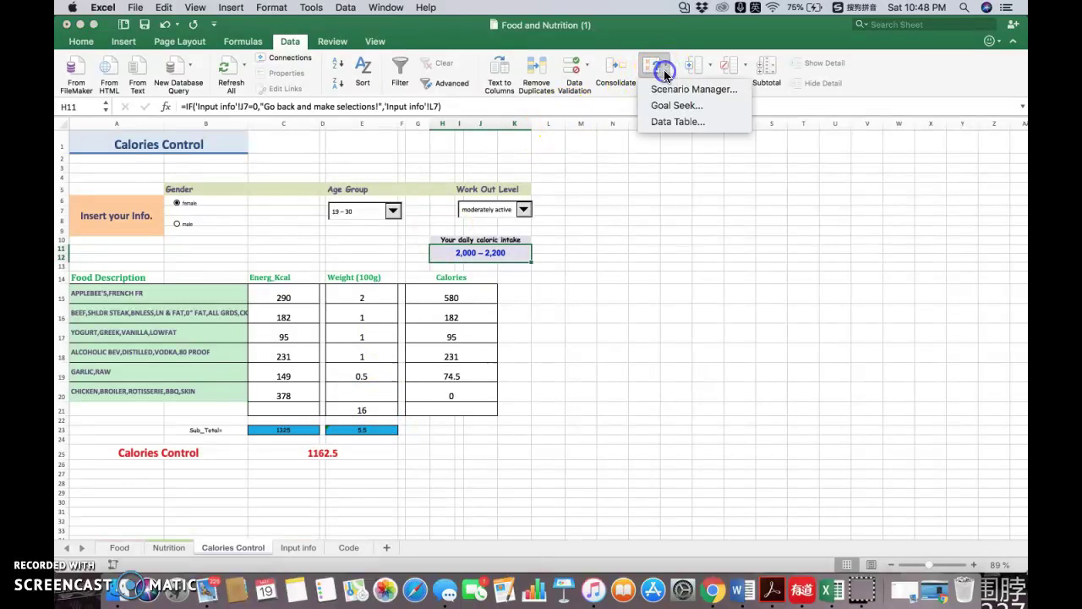
left_click(676, 106)
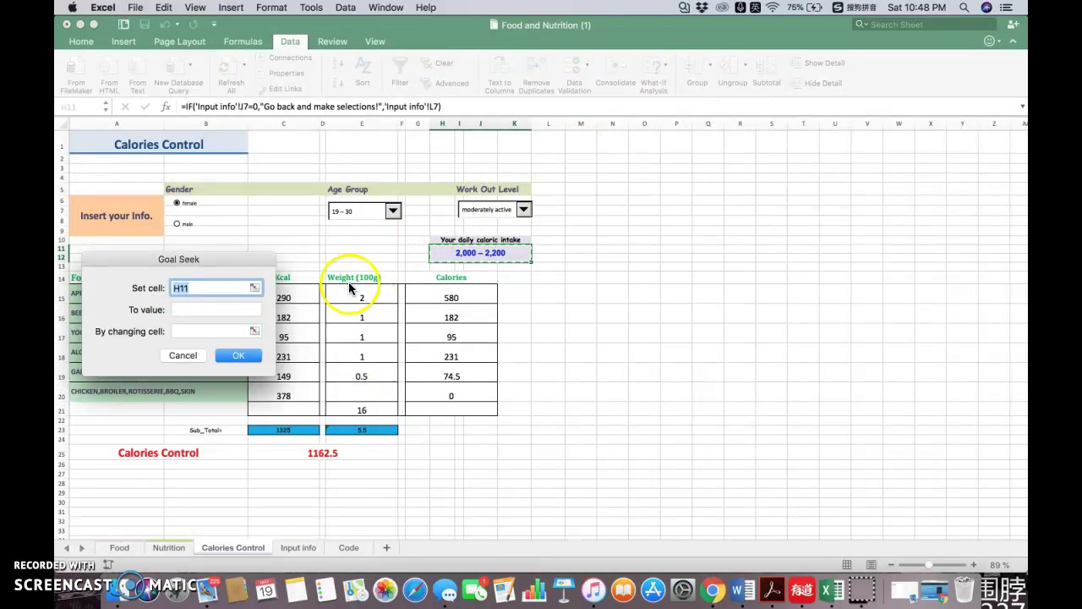
left_click(343, 453)
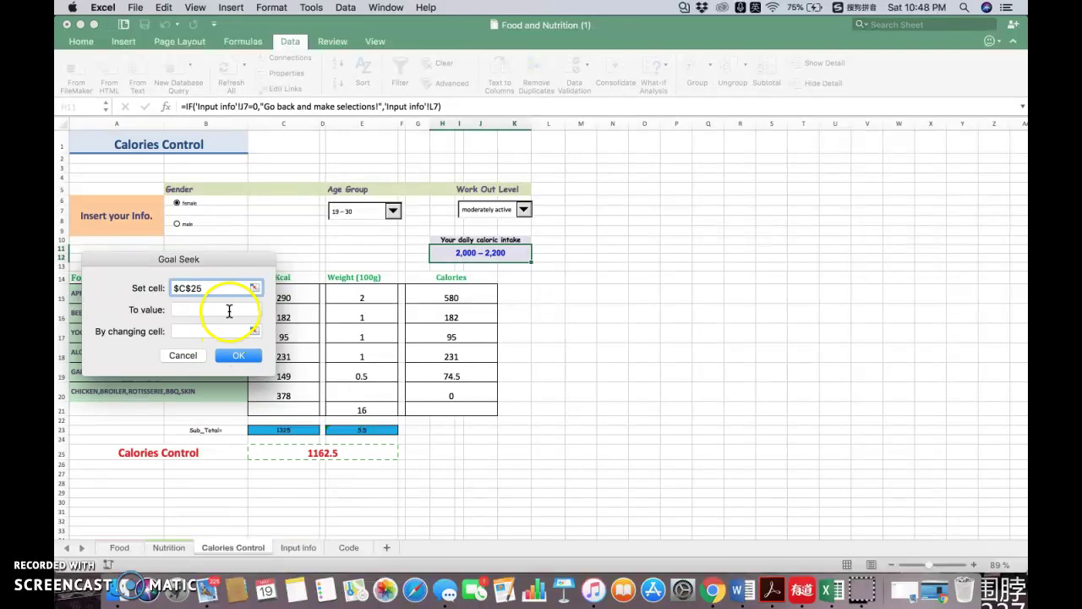
left_click(229, 310)
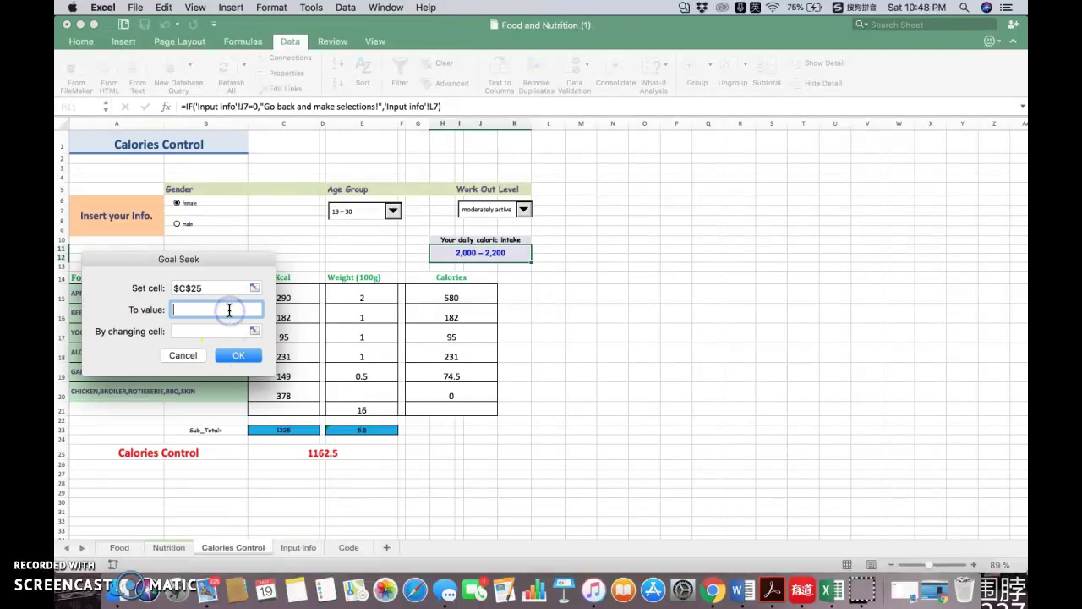
type("2000")
left_click(225, 330)
left_click(355, 389)
left_click(239, 356)
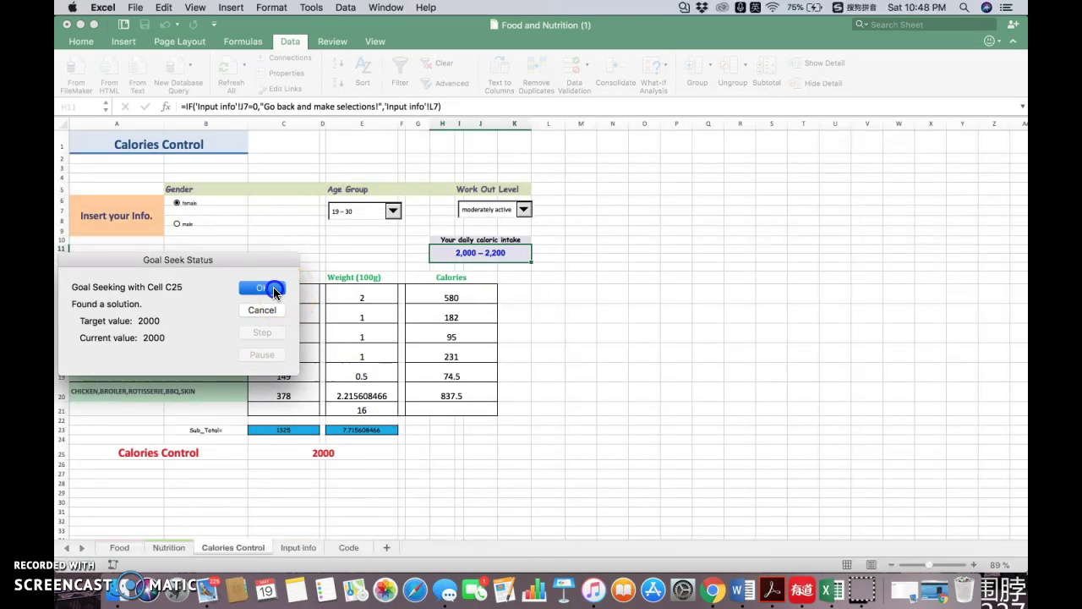
left_click(273, 287)
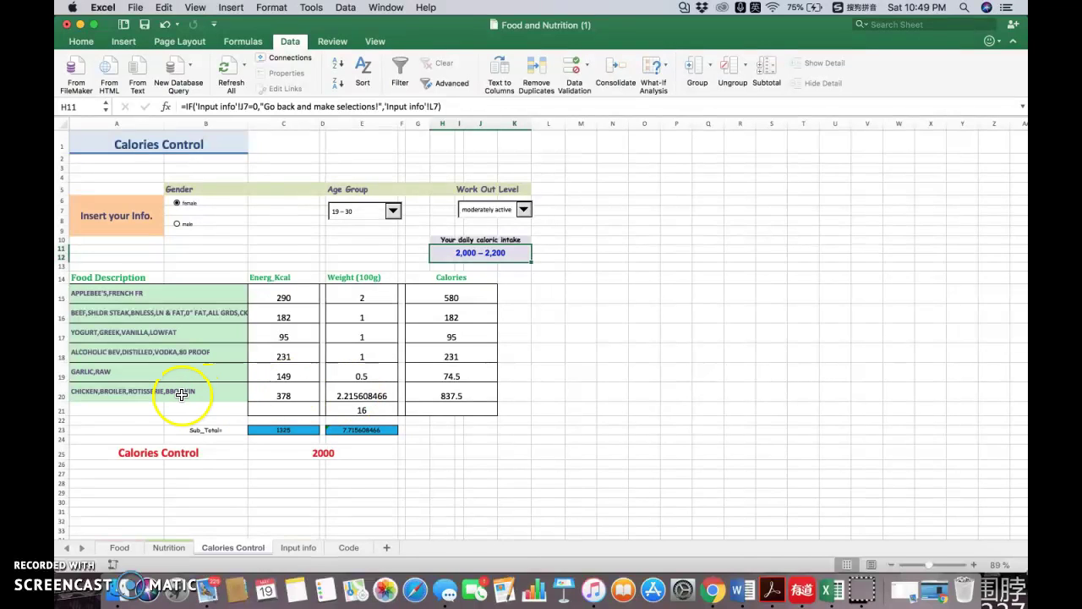
left_click(346, 455)
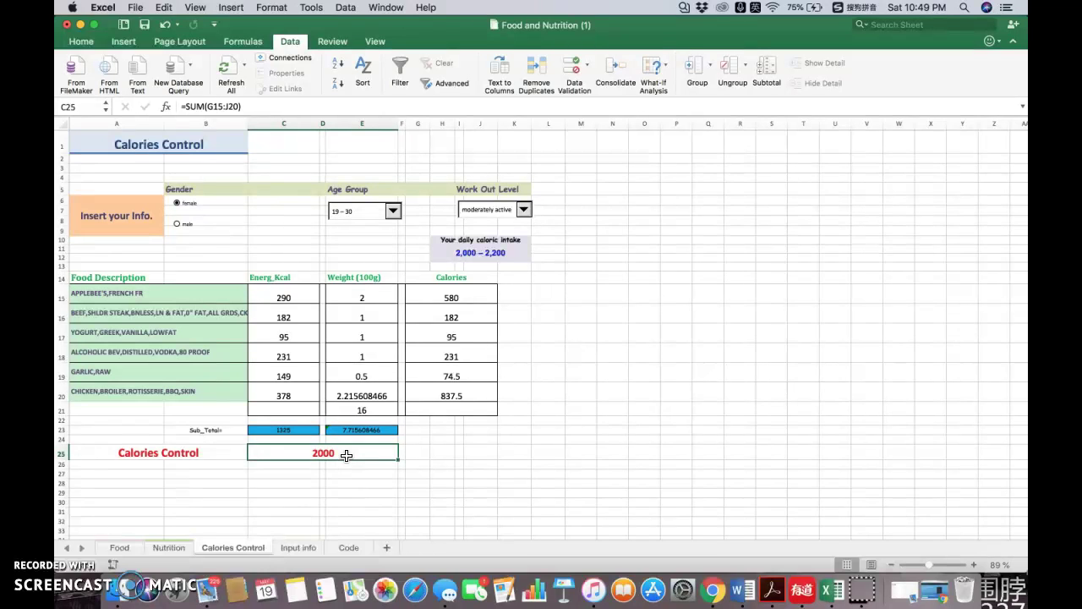
left_click(340, 513)
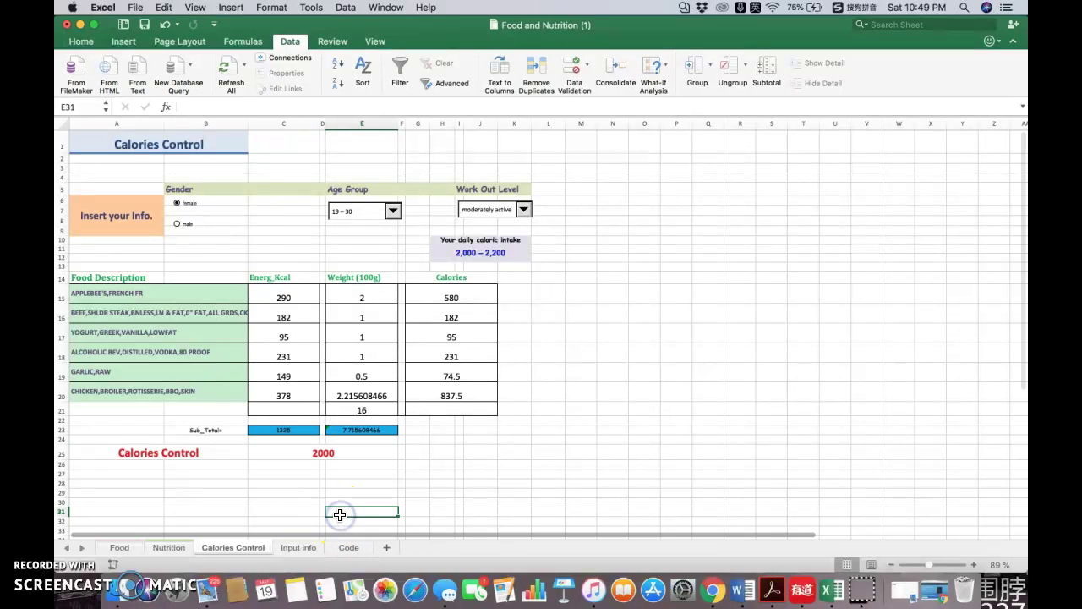
Review the Filter and ClearData macro code on the Code sheet and return to the Calories Control sheet
left_click(345, 548)
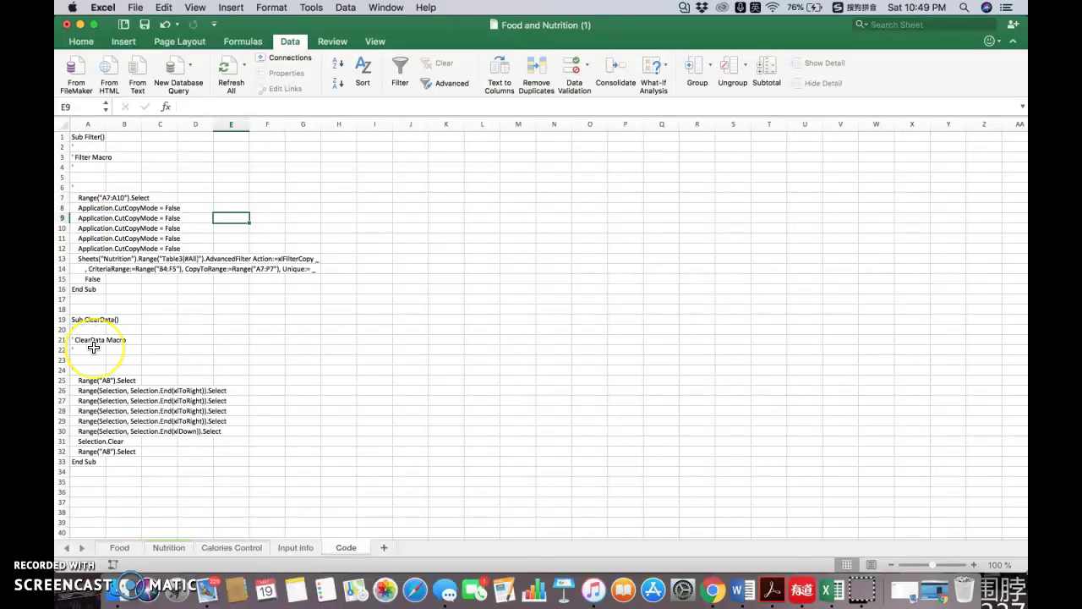
left_click(294, 547)
left_click(247, 548)
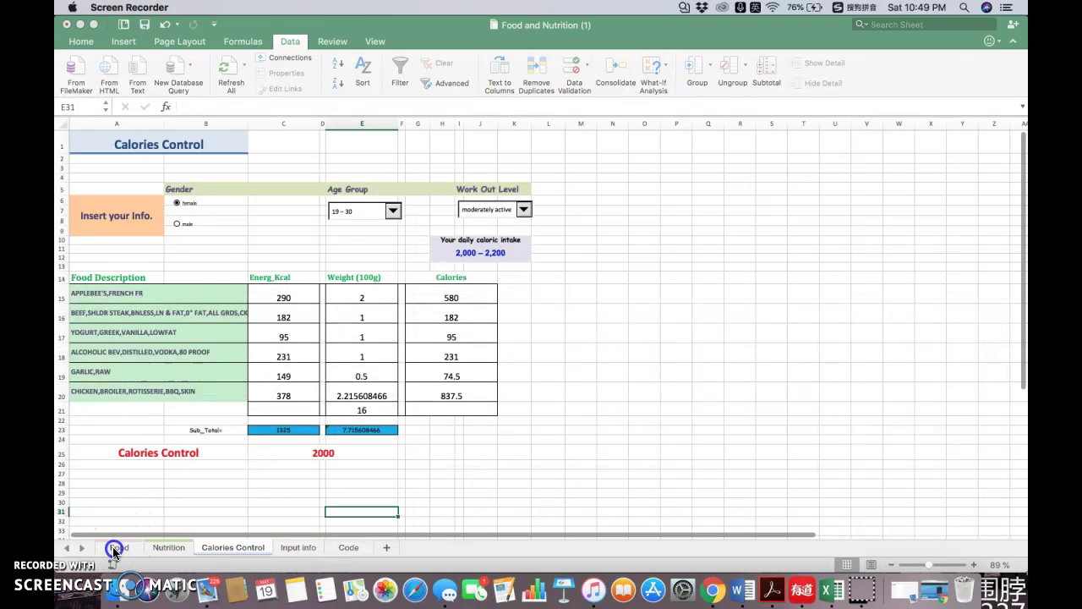
left_click(121, 548)
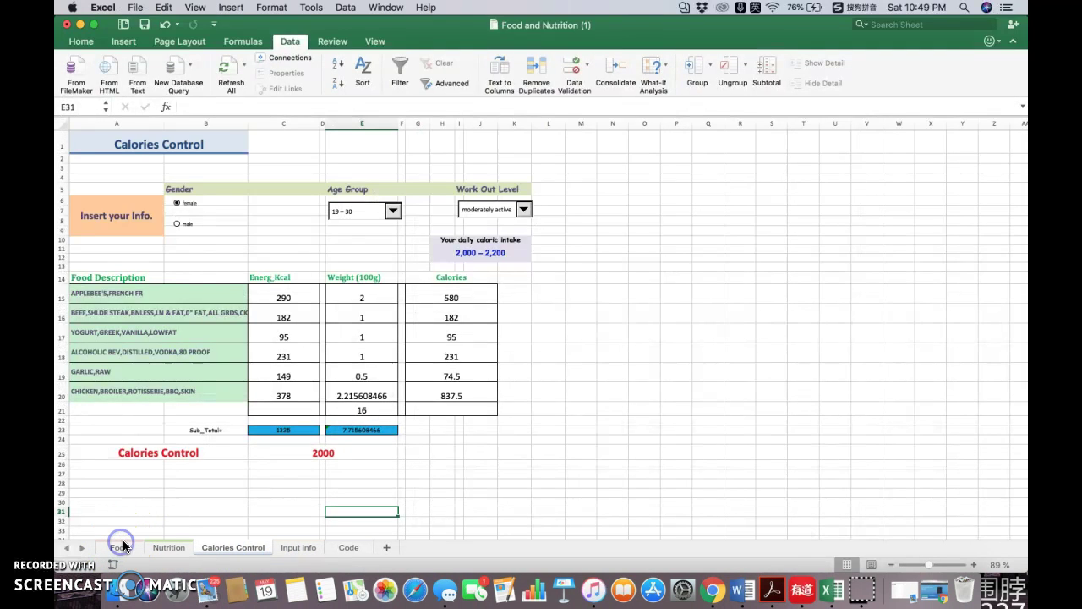
left_click(127, 545)
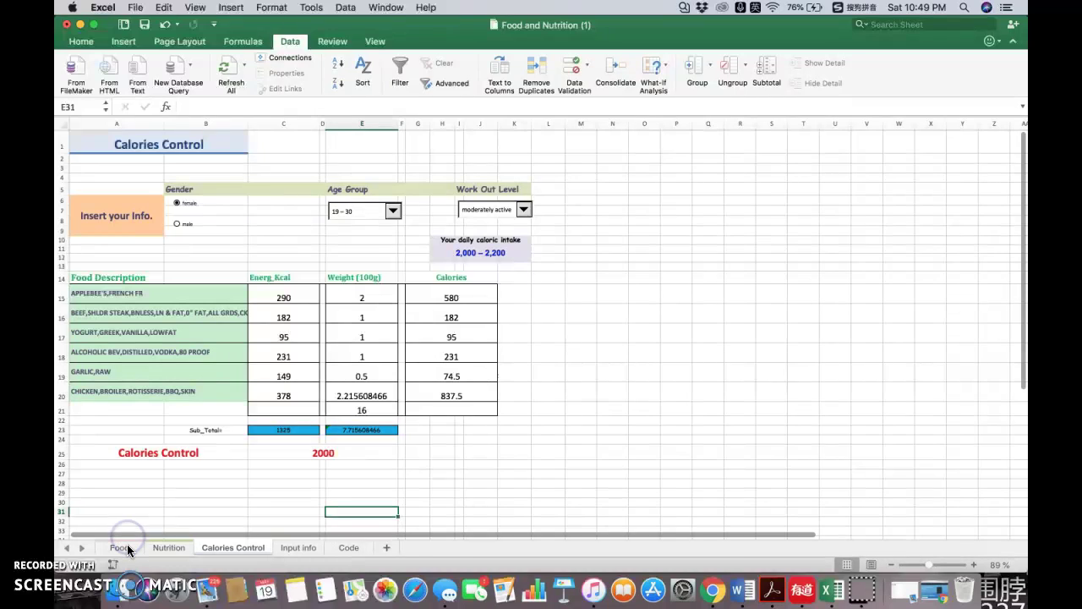